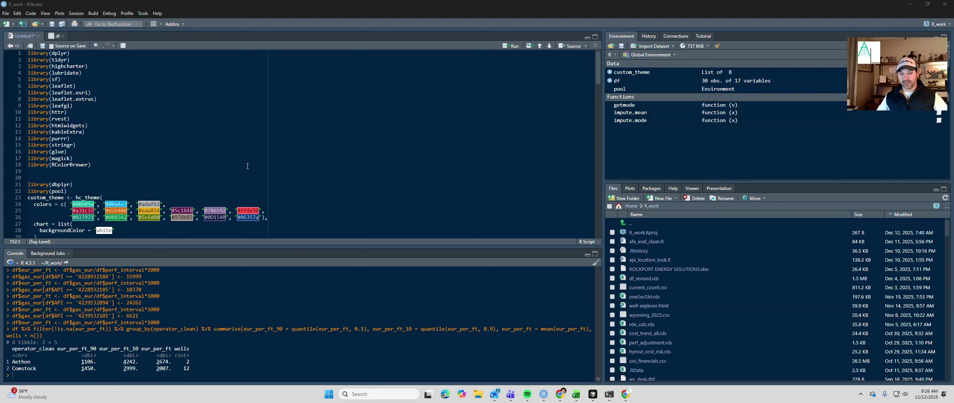
Review the script section that connects to the database and builds df with its county, spud year and permit type filters.
scroll(229, 164, "down", 20)
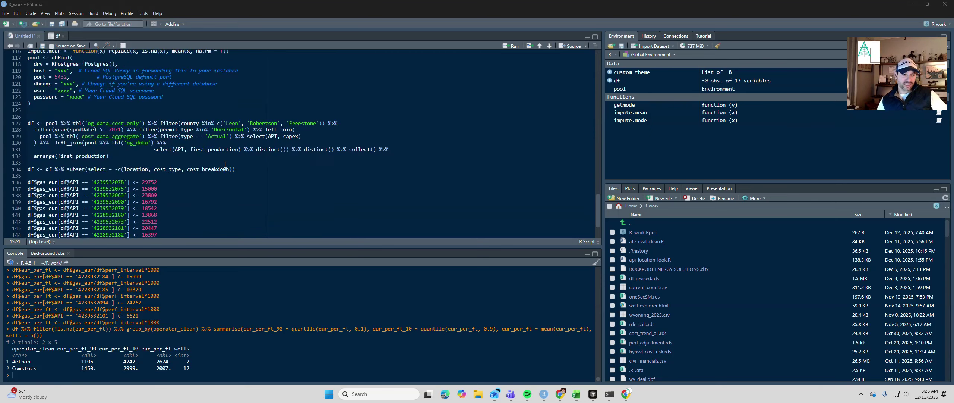
scroll(83, 120, "up", 3)
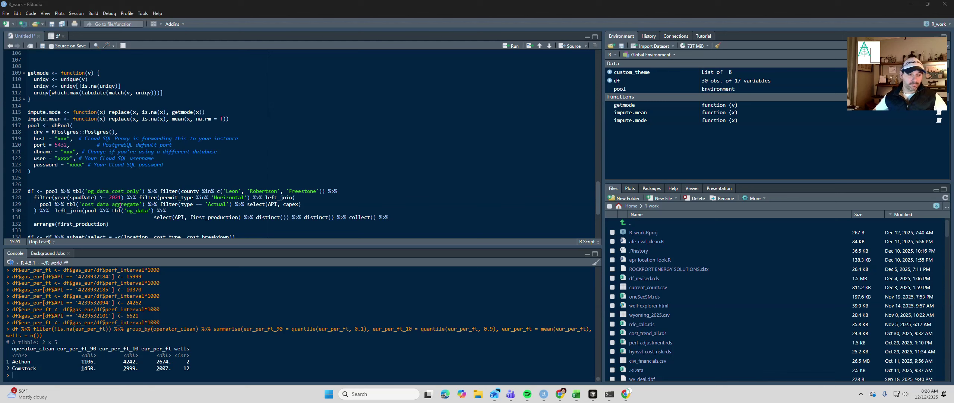
scroll(165, 204, "down", 3)
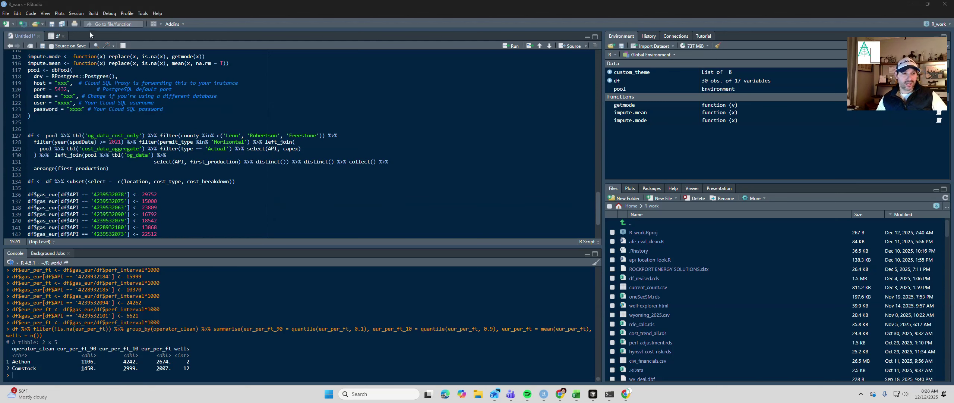
Open the df data table and look through its well rows, including the first_production, gas_eur and eur_per_ft columns.
left_click(51, 36)
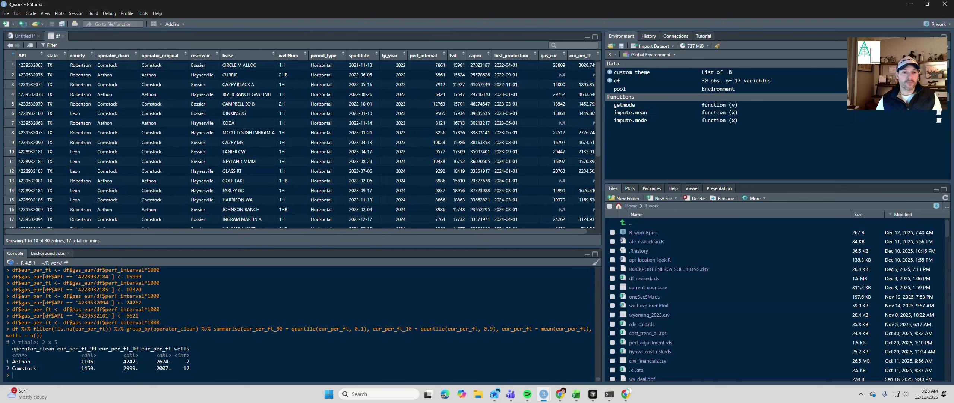
scroll(575, 92, "down", 5)
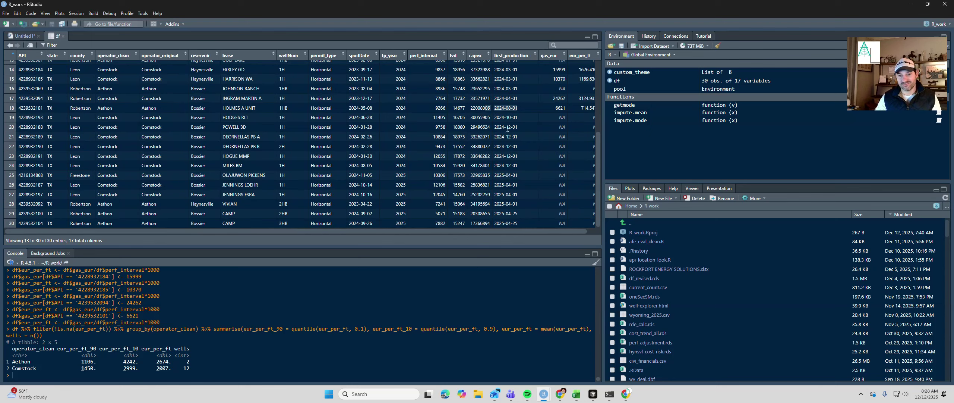
scroll(539, 179, "up", 4)
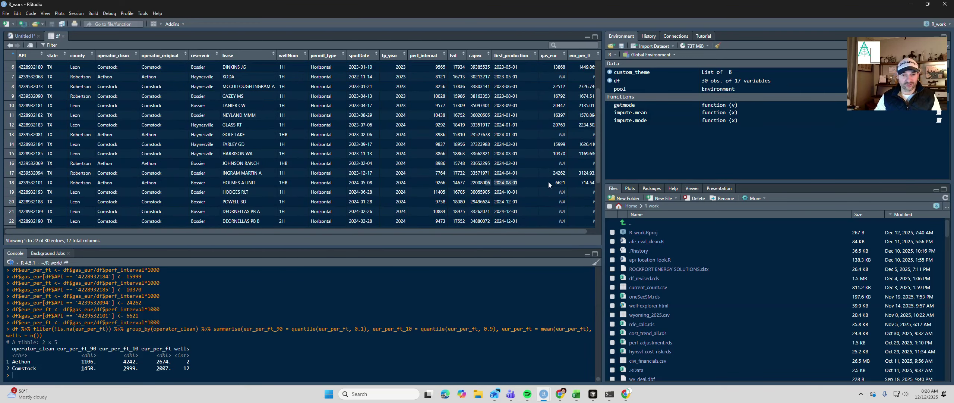
scroll(538, 176, "up", 2)
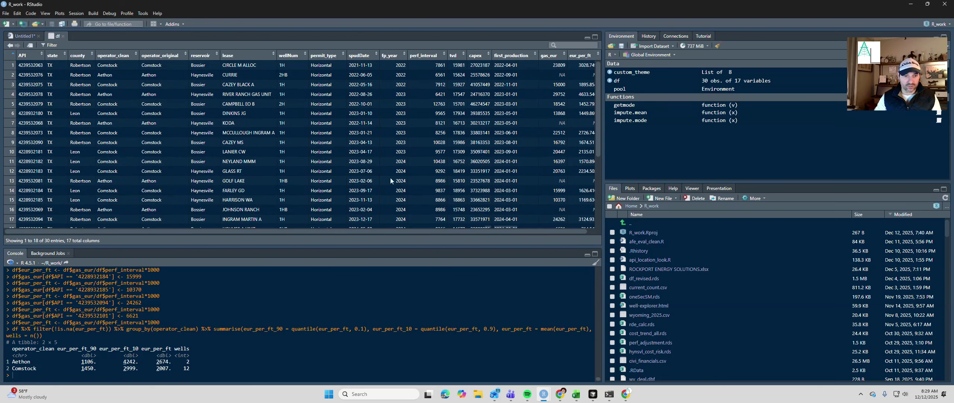
scroll(305, 202, "down", 2)
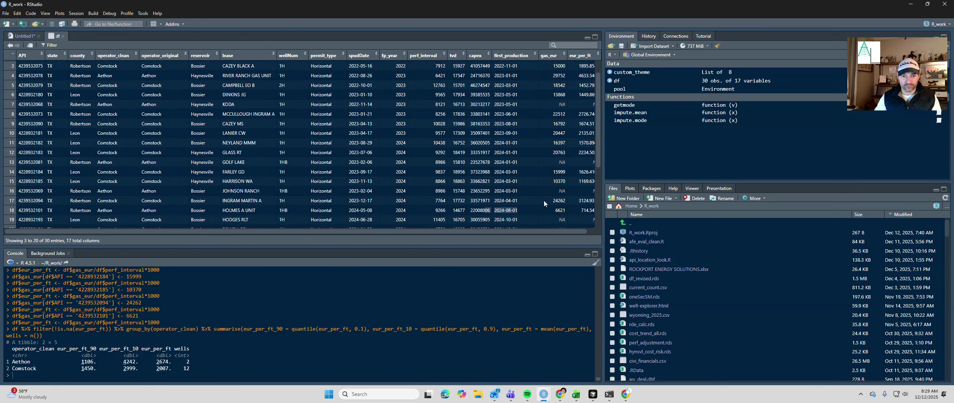
scroll(545, 216, "up", 1)
scroll(555, 211, "up", 1)
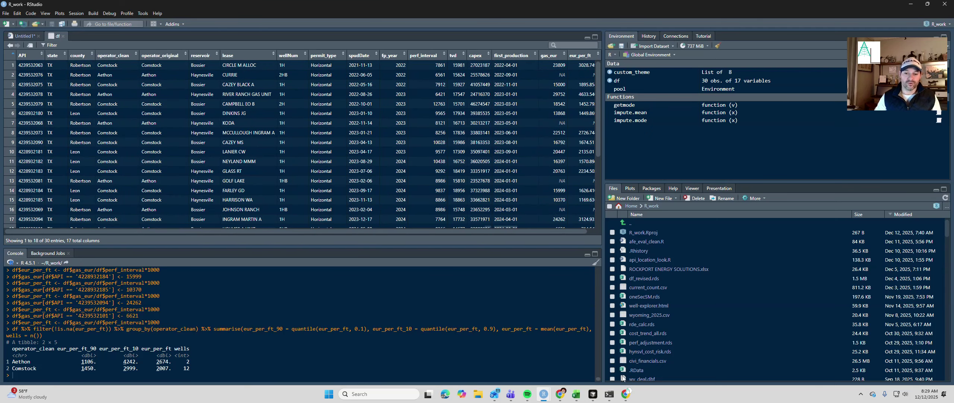
Switch to the AFE Leaks window in Chrome, close the extra Benchmarking and Well Explorer pages, and maximize the window.
mouse_move(559, 398)
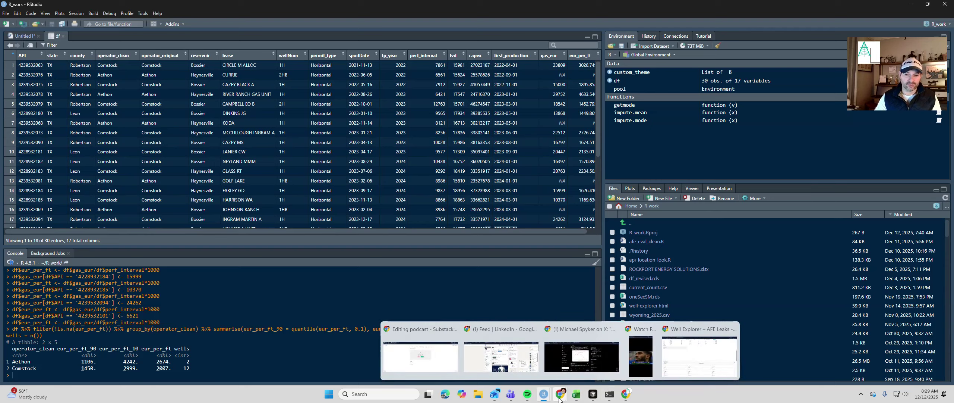
mouse_move(688, 364)
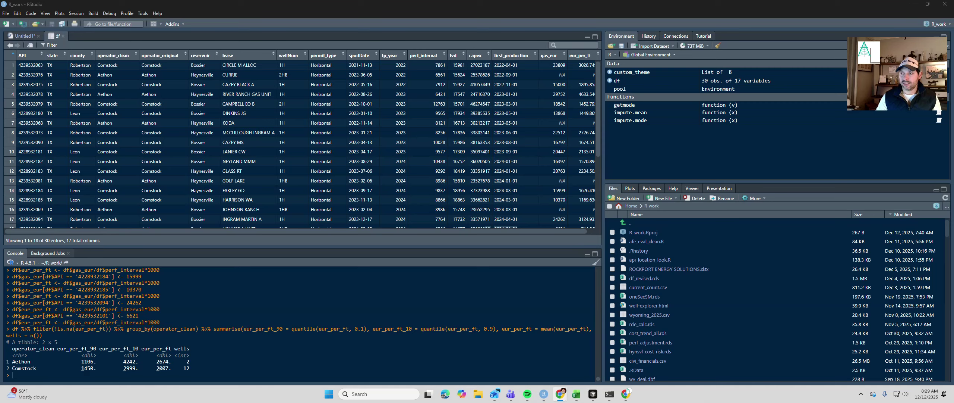
left_click(626, 394)
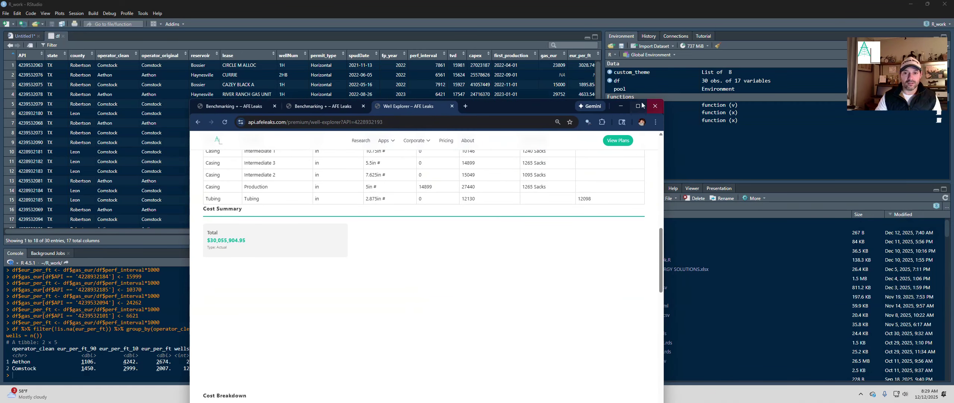
left_click(364, 107)
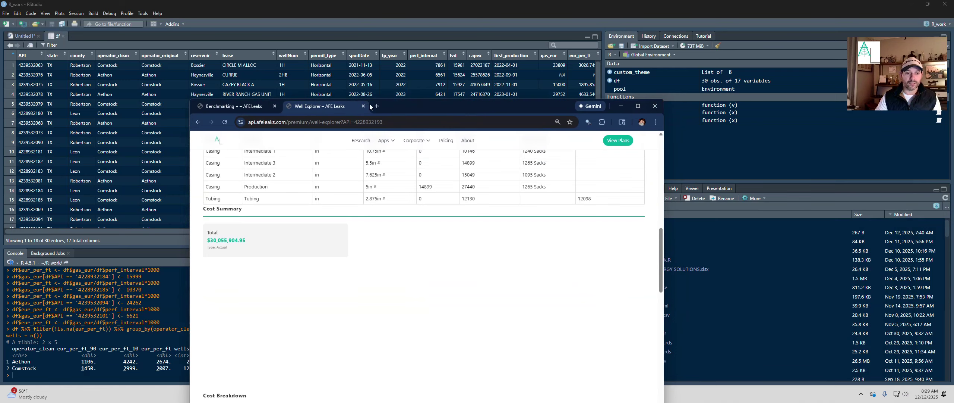
left_click(364, 106)
left_click(638, 106)
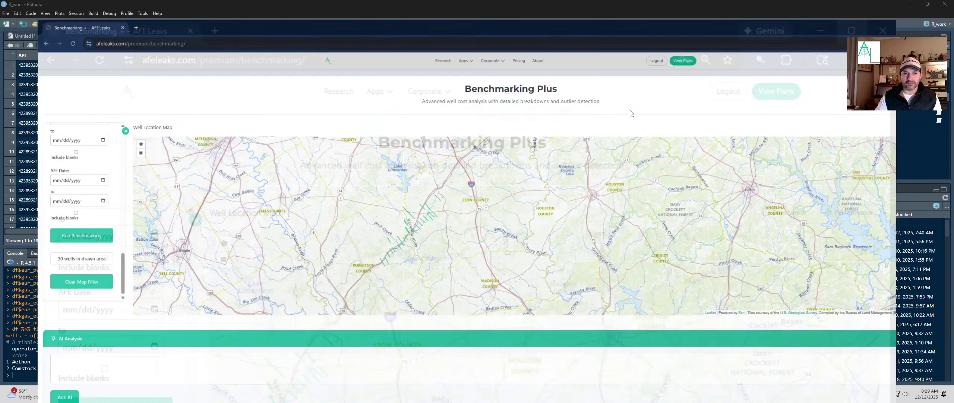
Review the Benchmarking Plus filters, from county, operator and well type through cost type and full breakdown to the spud date.
scroll(60, 158, "up", 10)
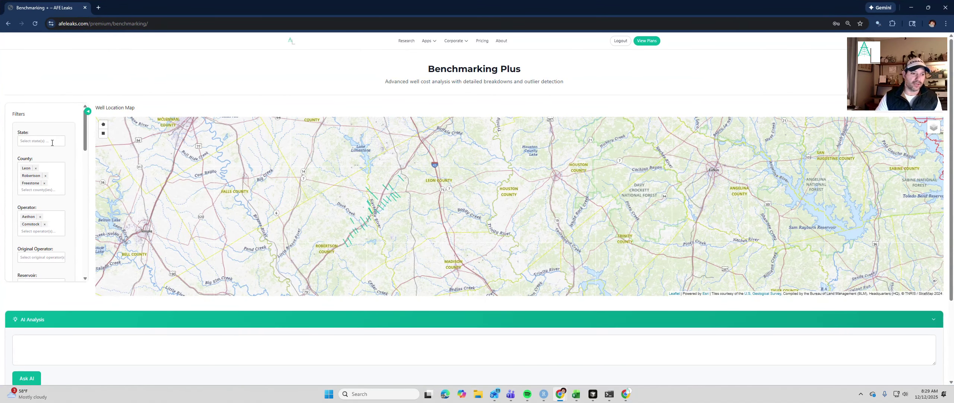
scroll(55, 135, "down", 3)
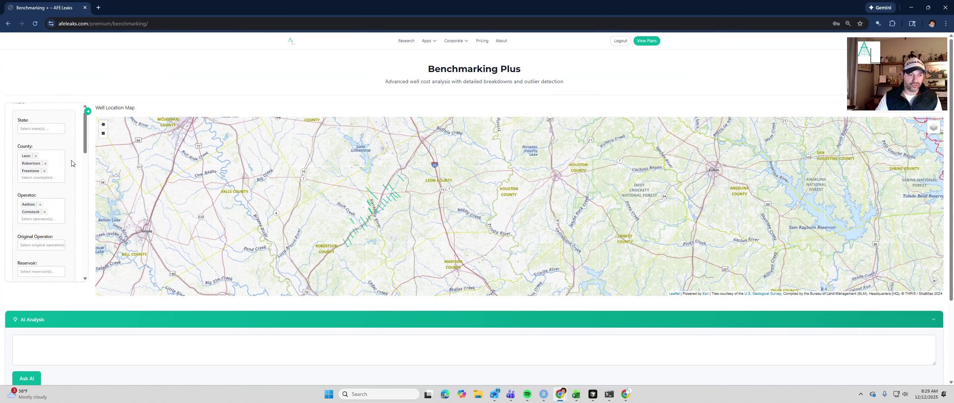
scroll(67, 183, "down", 2)
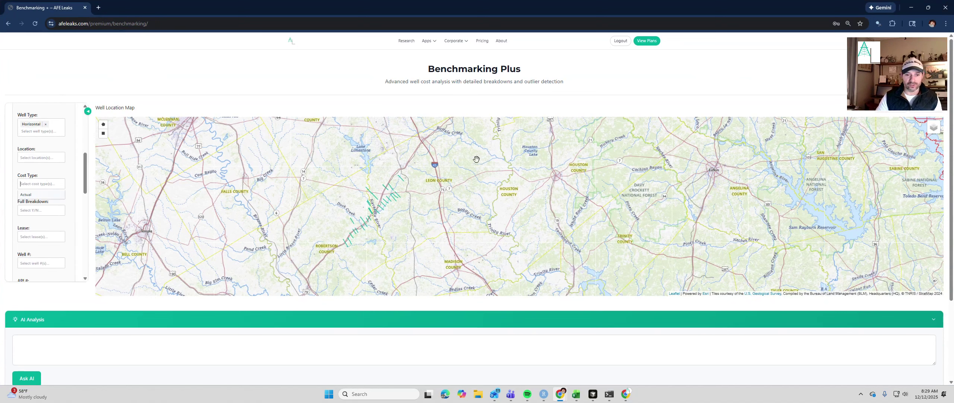
left_click(68, 177)
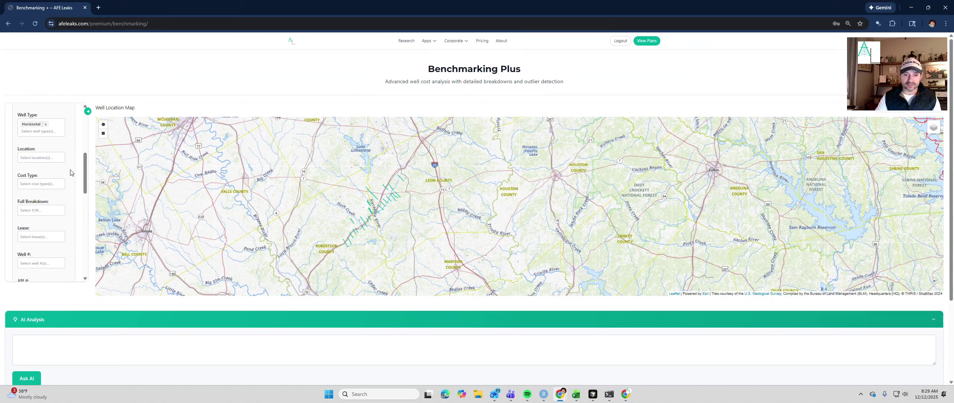
scroll(70, 171, "down", 1)
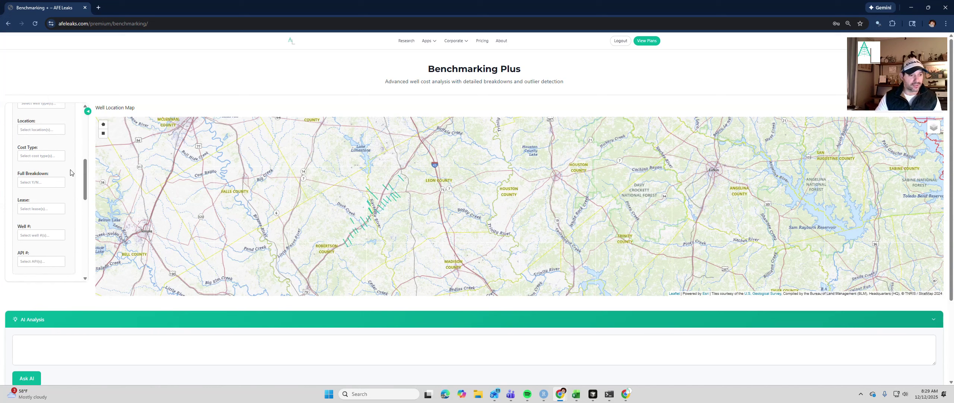
left_click(33, 182)
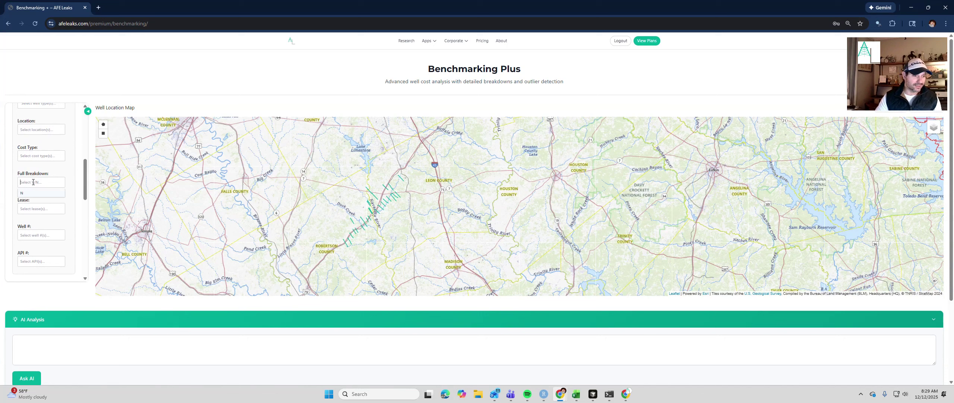
left_click(67, 173)
scroll(34, 178, "down", 1)
scroll(71, 217, "down", 3)
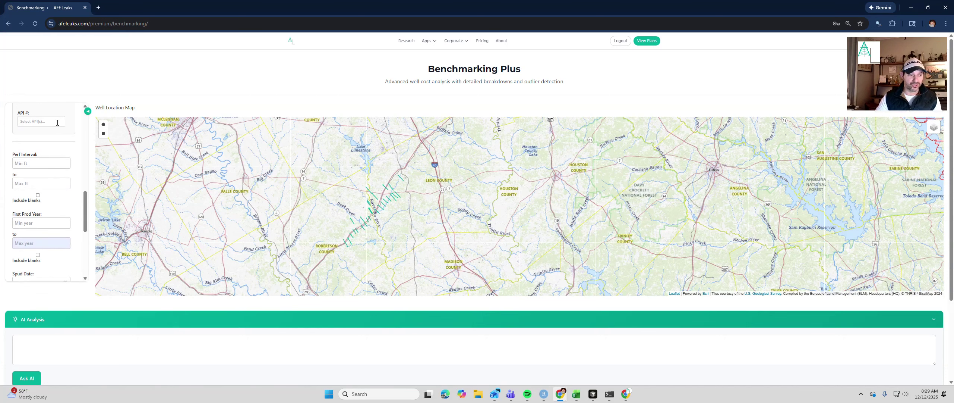
scroll(55, 160, "down", 2)
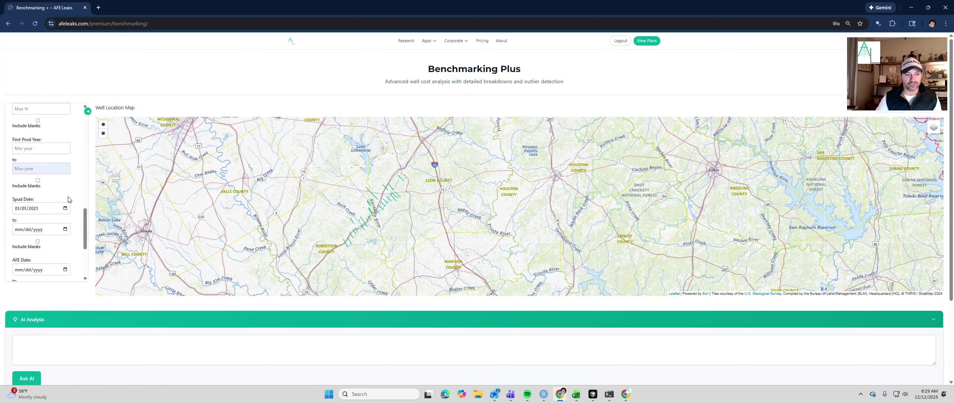
scroll(68, 199, "down", 2)
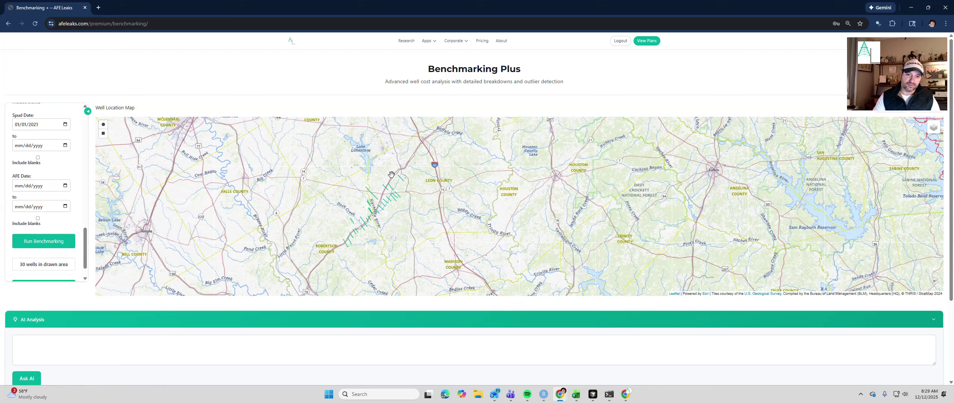
Inspect the outlying Freestone County well on the map and run benchmarking for the filtered wells.
scroll(391, 175, "down", 2)
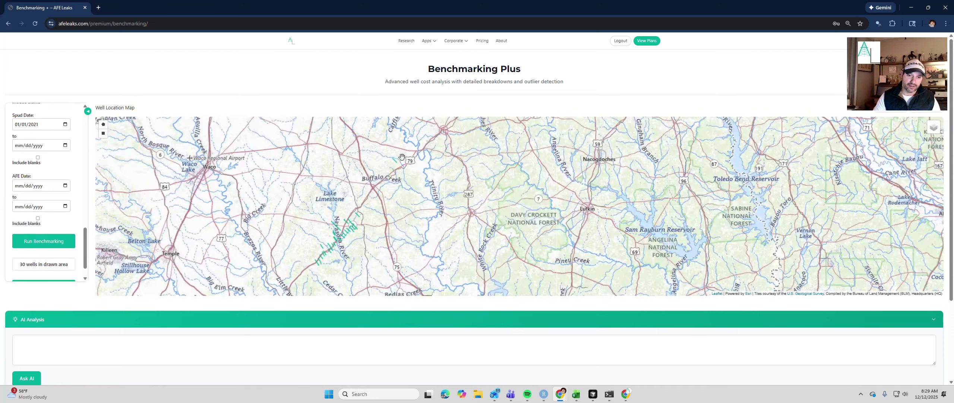
scroll(402, 157, "up", 2)
left_click(388, 167)
scroll(439, 159, "down", 3)
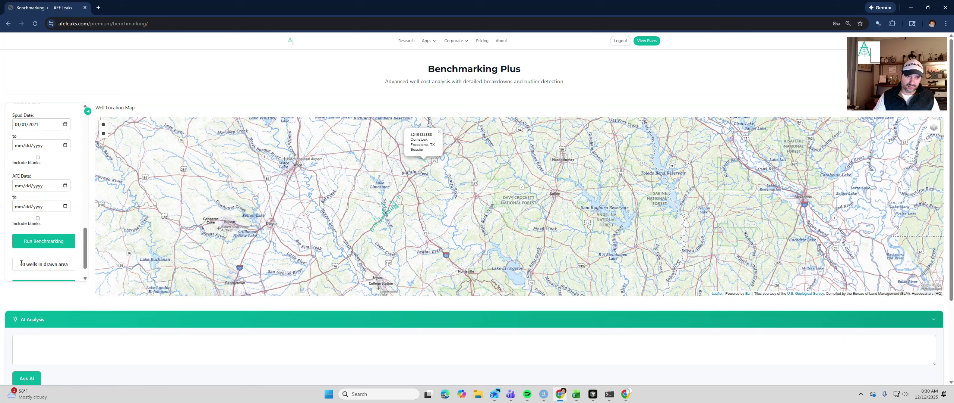
left_click(70, 241)
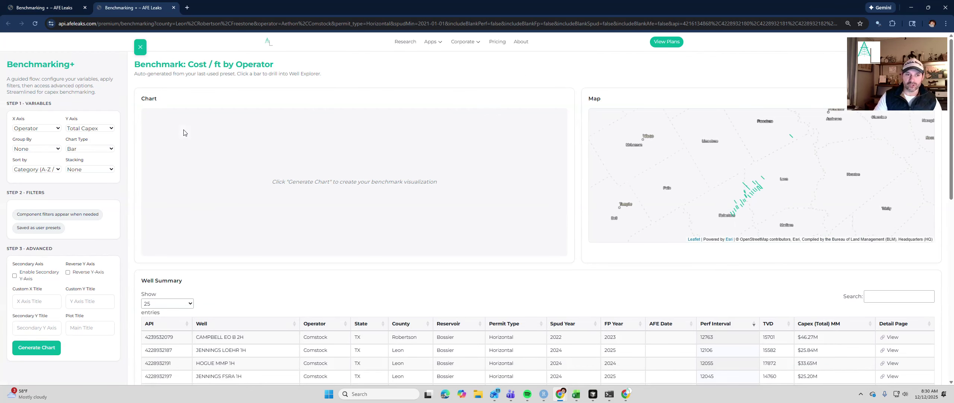
Configure the chart with Spud Year on the X axis and Capex / Ft on the Y axis, grouped by Operator.
left_click(32, 127)
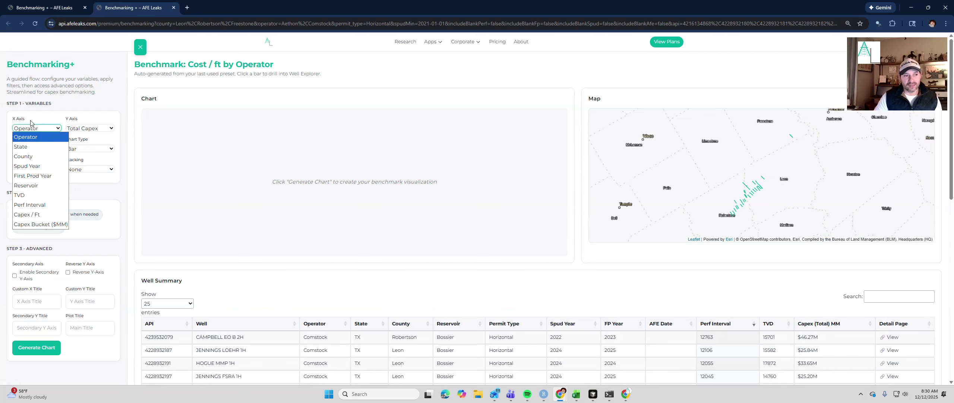
left_click(33, 166)
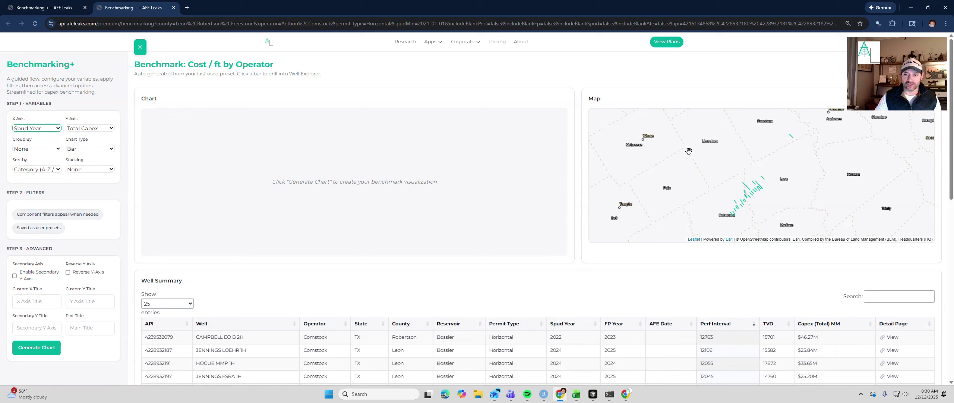
left_click(79, 130)
left_click(82, 170)
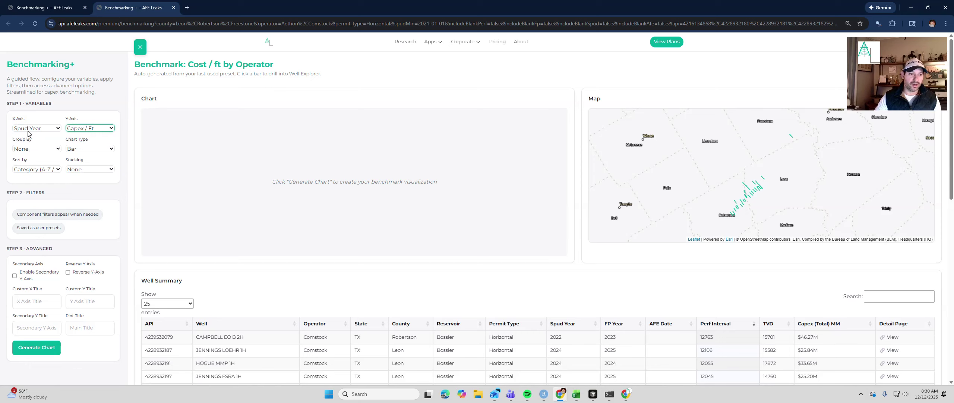
left_click(32, 148)
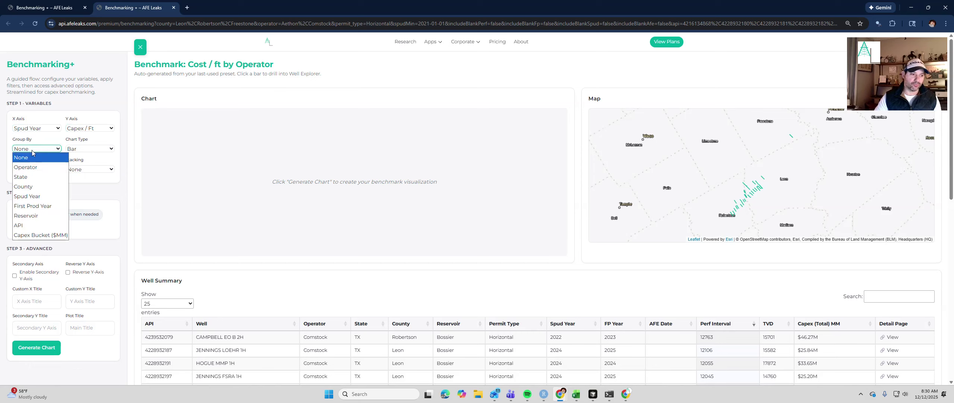
left_click(29, 166)
Set the custom X axis title to Spud and the custom Y axis title to Capex/Ft.
left_click(41, 301)
type("Spud")
key("Tab")
type("Capex/Ft")
Title the plot "Waynesville Cost Trend" and generate the chart.
key("Tab")
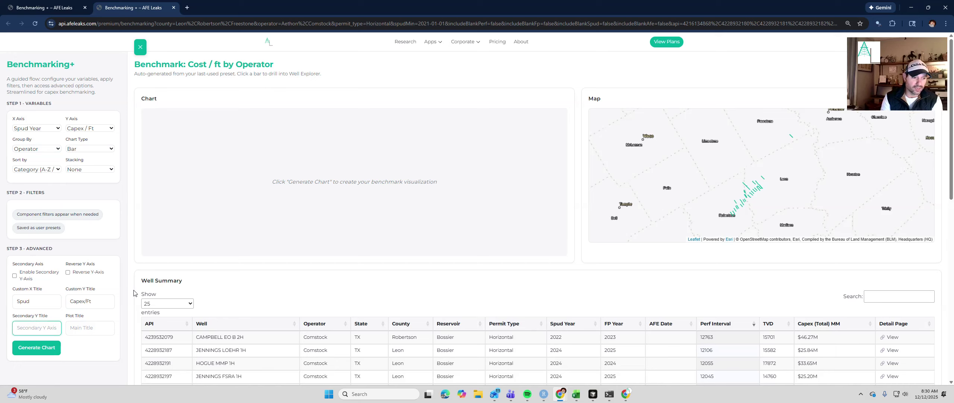
key("Tab")
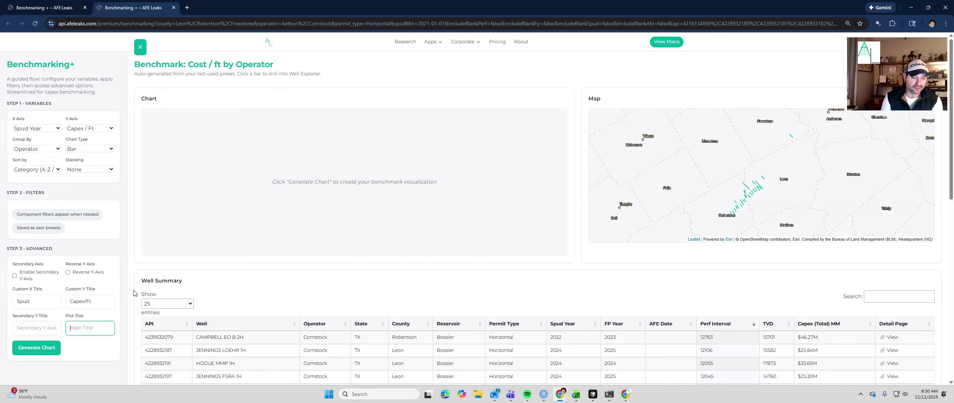
type("Waynesvil")
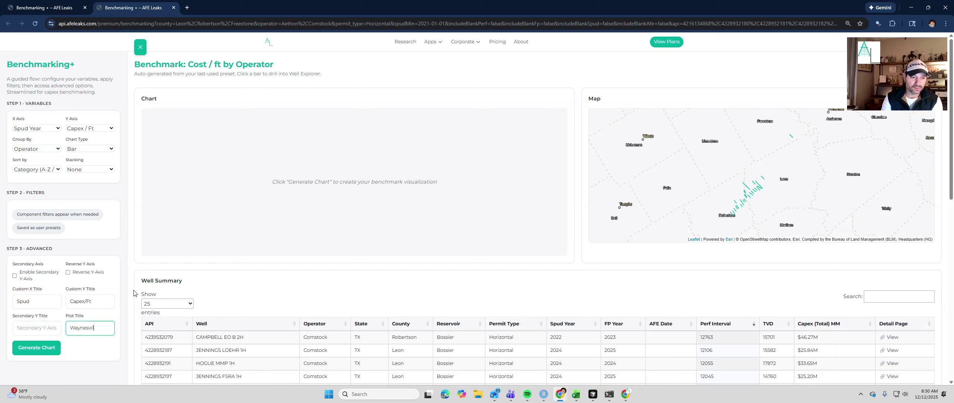
type("le Cost Trend")
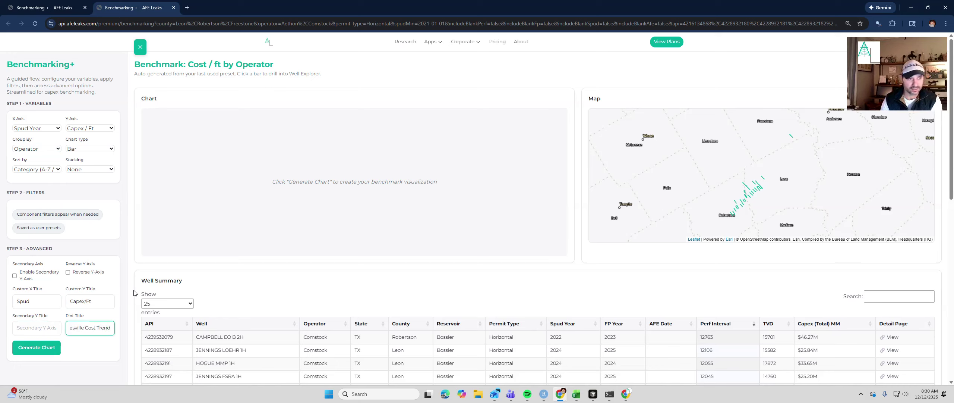
left_click(32, 347)
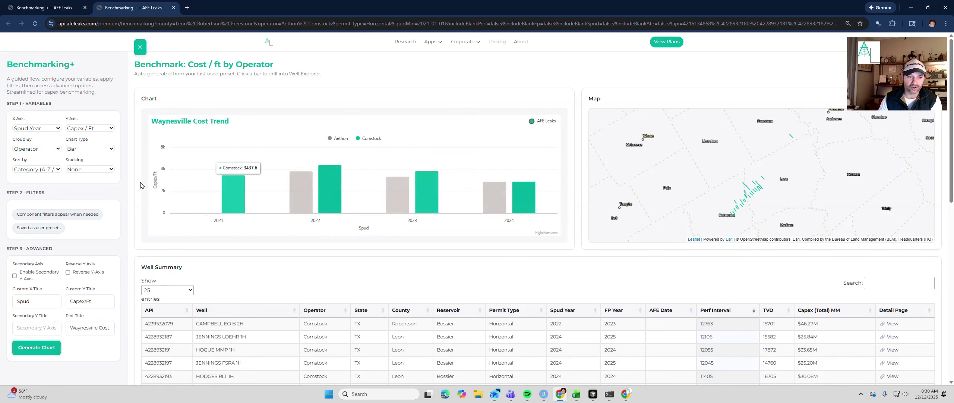
Check the cost trend chart's export options and inspect a Comstock well in Leon County on the map.
left_click(557, 127)
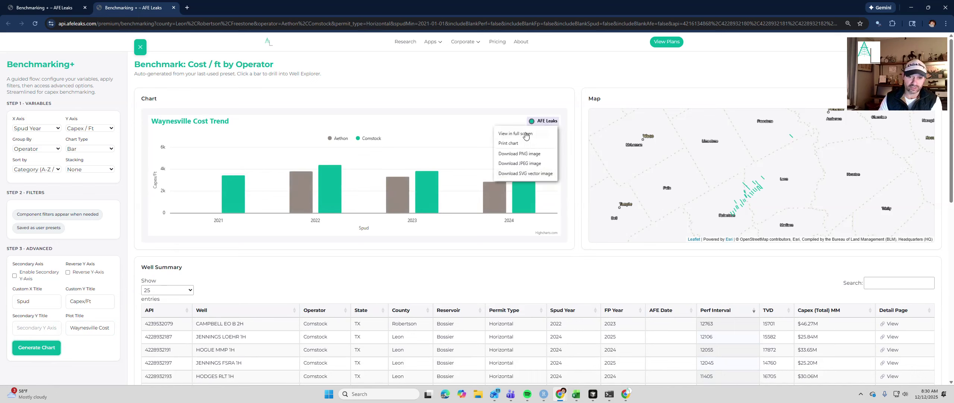
scroll(739, 184, "up", 2)
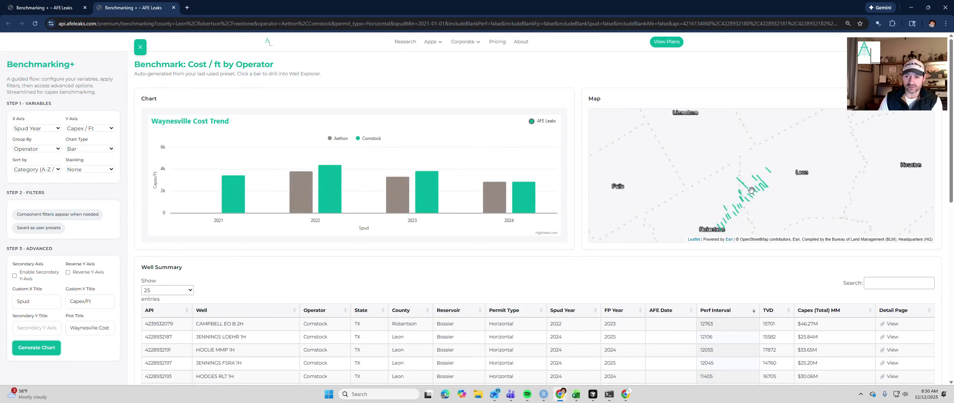
left_click(739, 184)
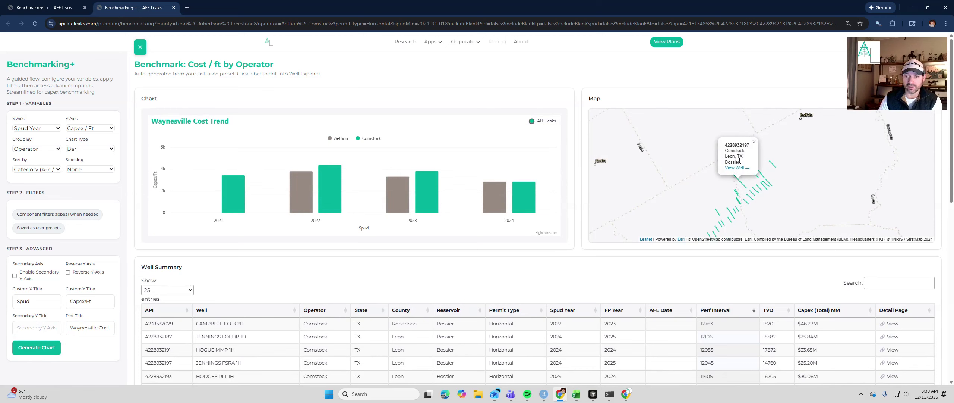
Sort the Well Summary by FP Year ascending and open the detail page of the CIRCLE M ALLOC 1H well.
scroll(787, 260, "down", 2)
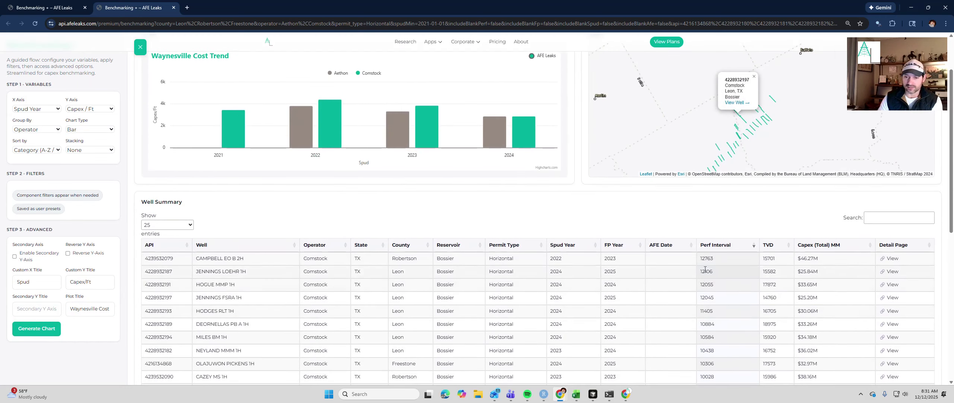
left_click(619, 245)
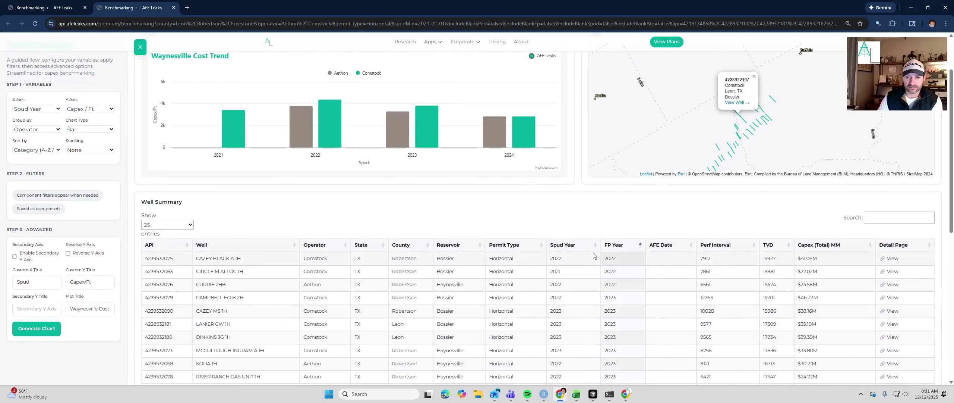
scroll(557, 216, "down", 2)
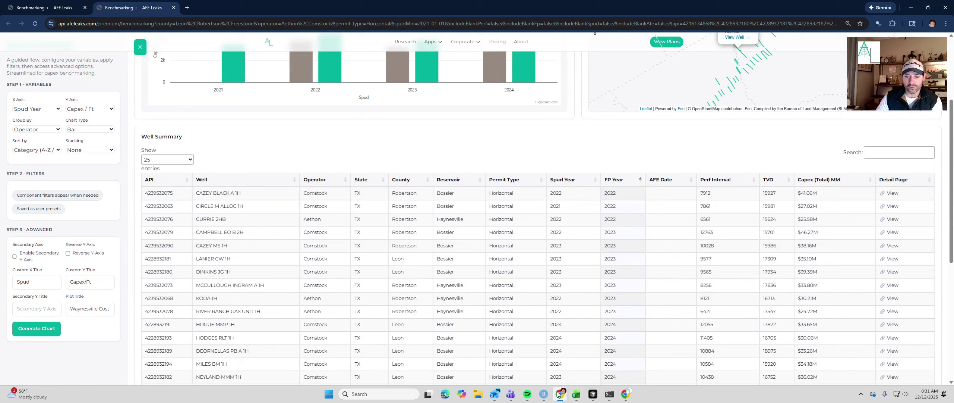
mouse_move(559, 394)
mouse_move(555, 352)
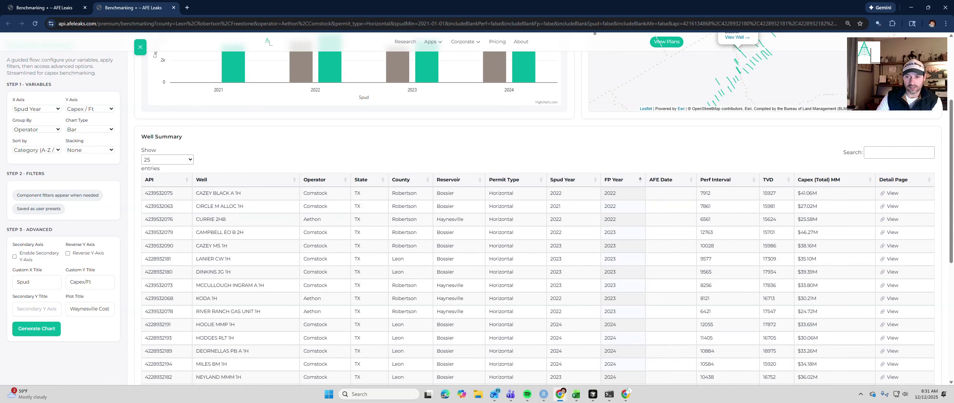
left_click(891, 206)
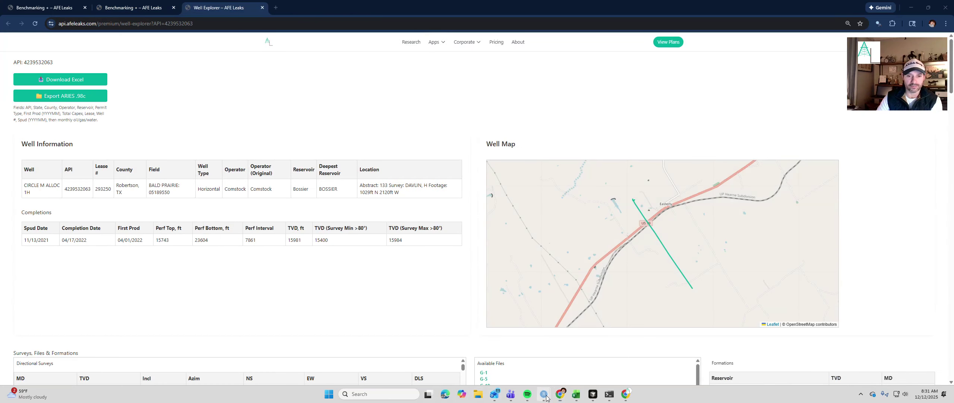
mouse_move(543, 384)
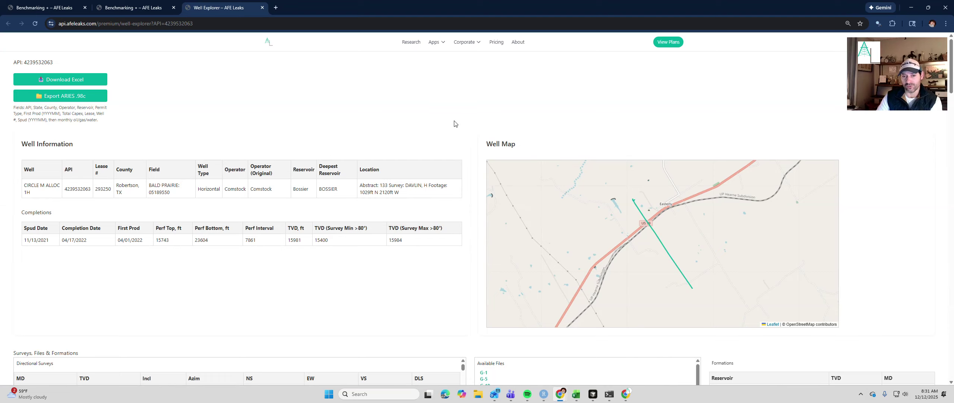
Expand the Forecast Parameters of the production history and enable the logarithmic Y axis for the rate chart.
scroll(455, 123, "down", 1)
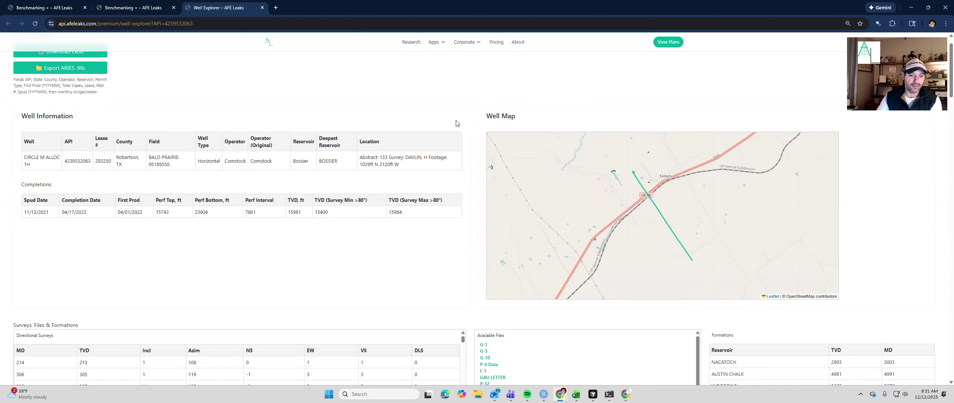
scroll(489, 161, "down", 12)
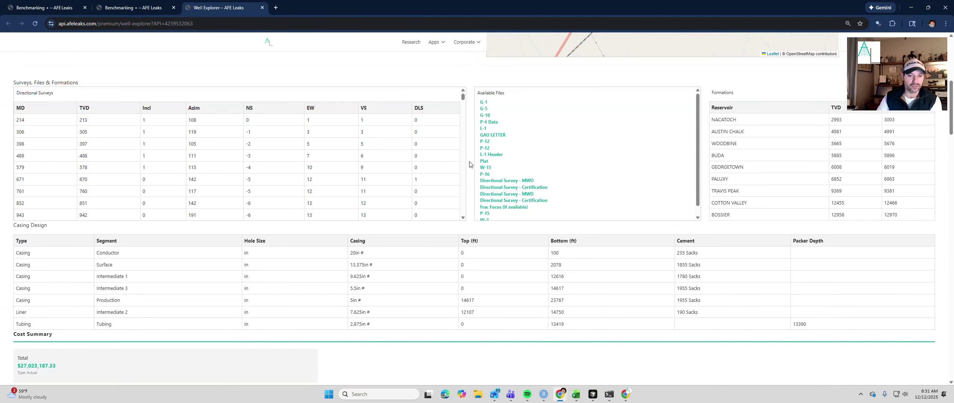
scroll(416, 247, "down", 5)
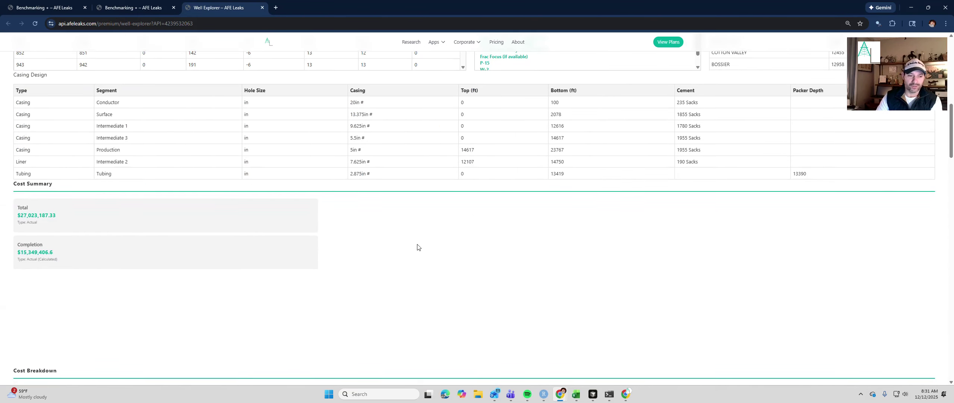
scroll(416, 248, "up", 2)
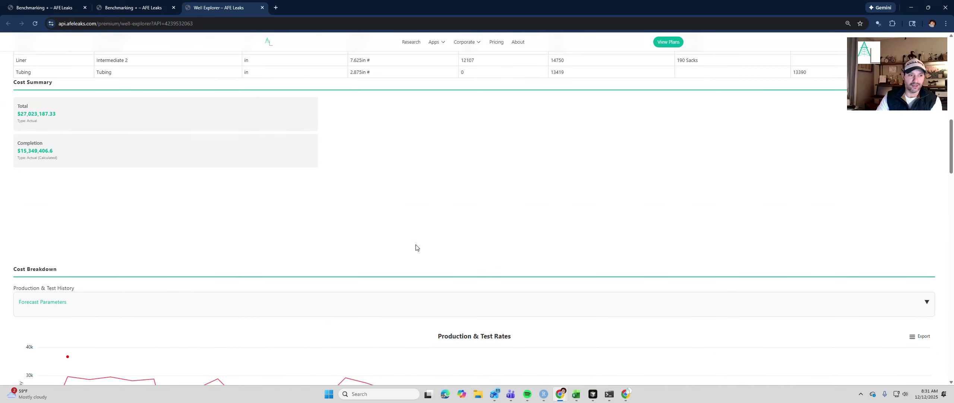
scroll(416, 247, "down", 5)
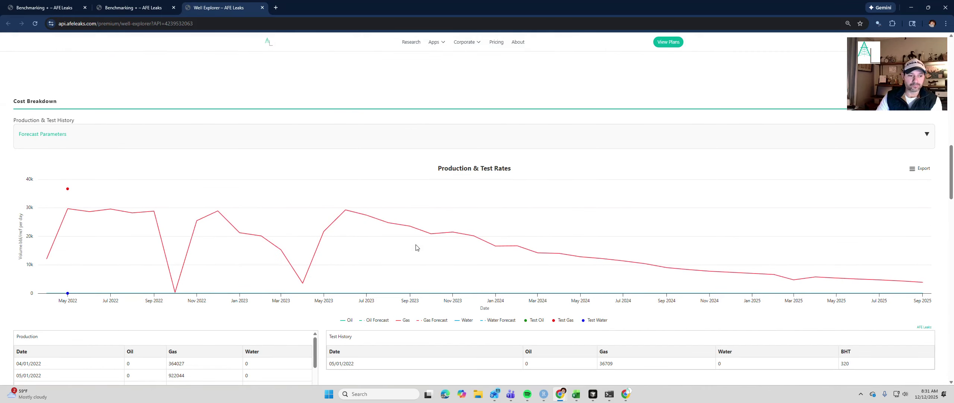
left_click(926, 135)
left_click(480, 149)
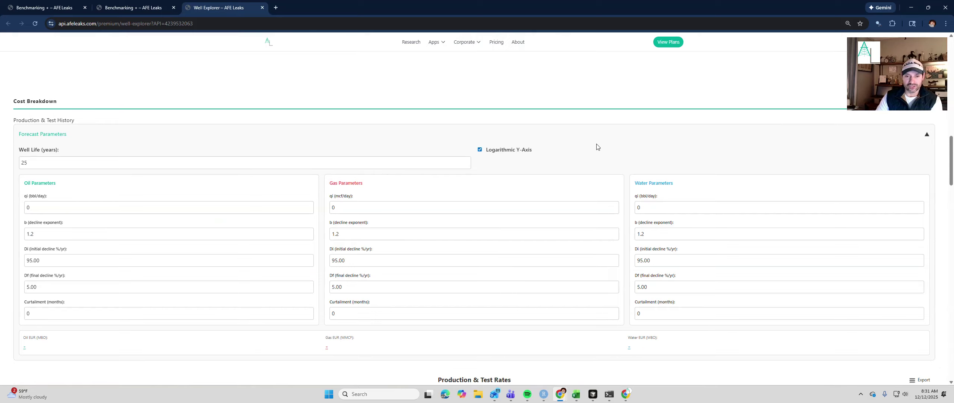
Set the gas forecast's qi to 12835 mcf/day, final decline to 8% per year and b exponent to 0.5.
scroll(563, 149, "down", 4)
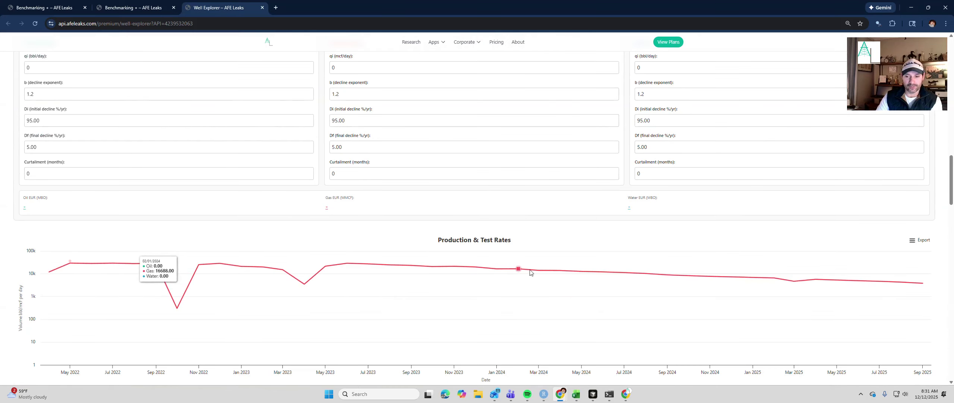
left_click(333, 68)
type("12835")
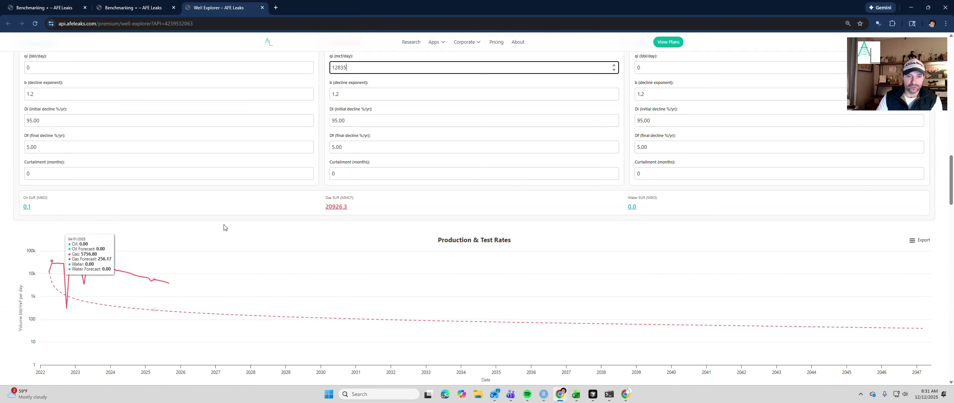
double_click(343, 145)
type("8")
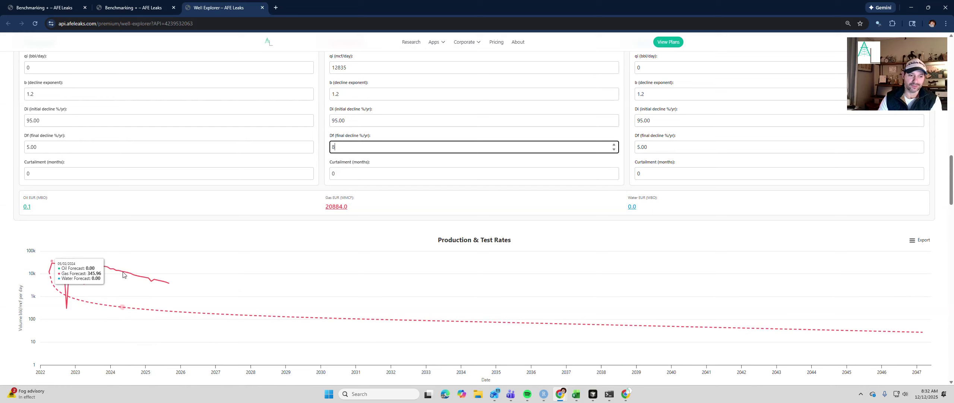
double_click(332, 94)
type("0.")
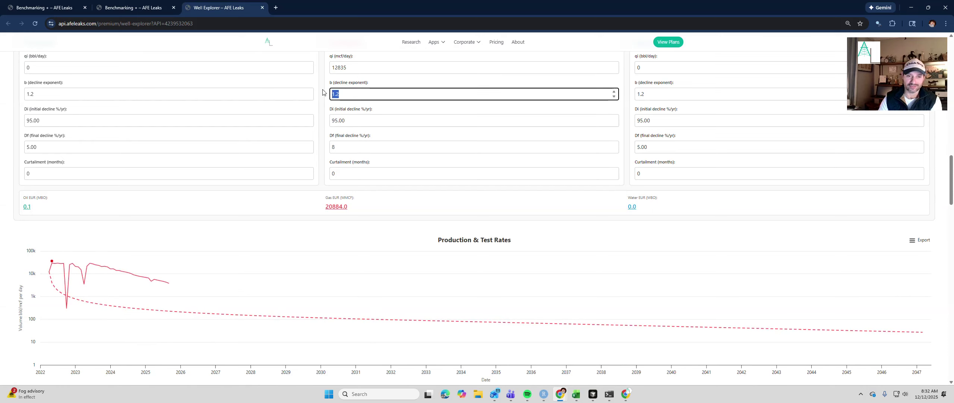
type("5")
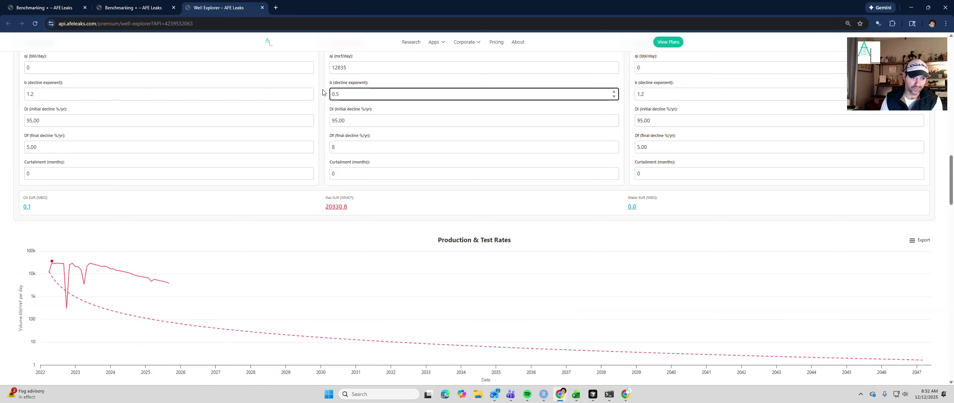
key("Tab")
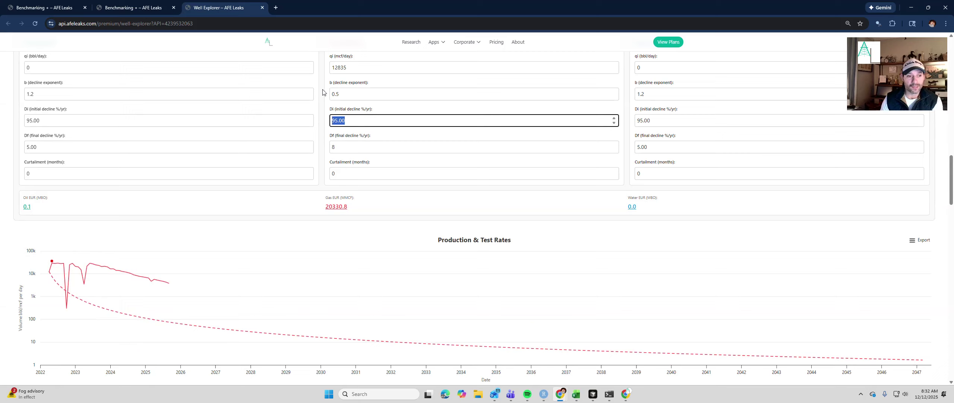
Set the gas forecast's curtailment period to 25 months.
double_click(332, 175)
type("12")
type("6")
key("ctrl+a")
type("24")
key("Up")
Match the gas forecast to the actual rate with a qi of 10413 mcf/day and a curtailment of 28 months.
mouse_move(131, 275)
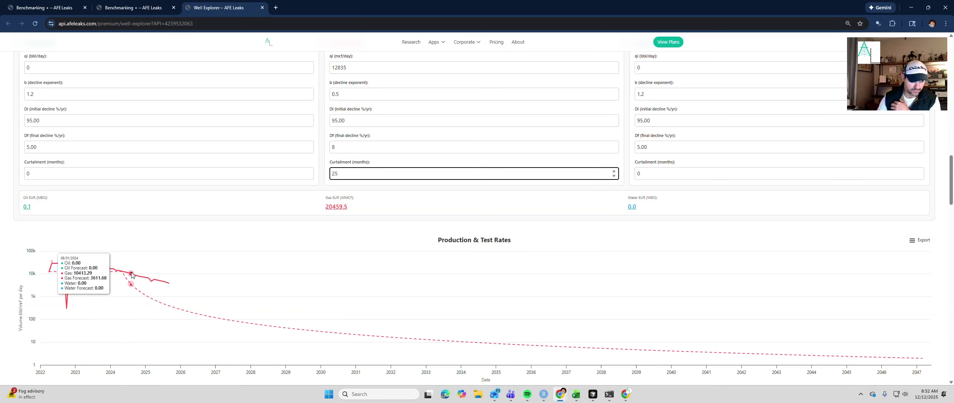
key("shift+Tab")
key("shift+Tab")
key("shift+Tab")
key("shift+Tab")
type("10413")
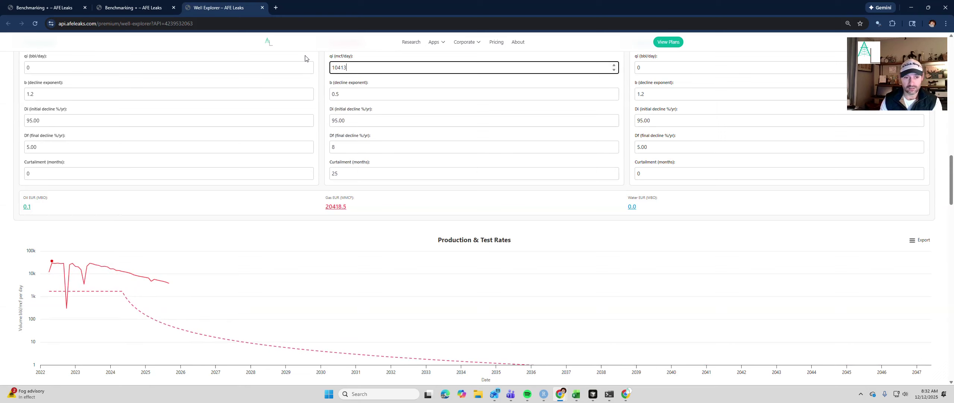
left_click_drag(342, 178, 335, 175)
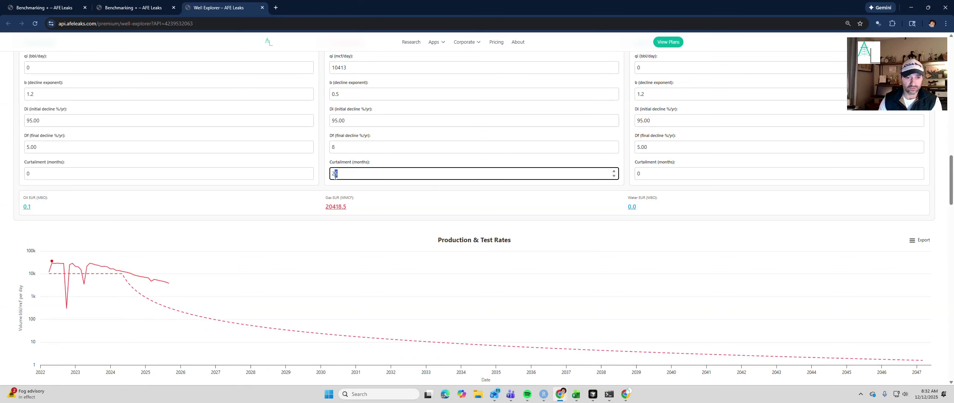
type("8")
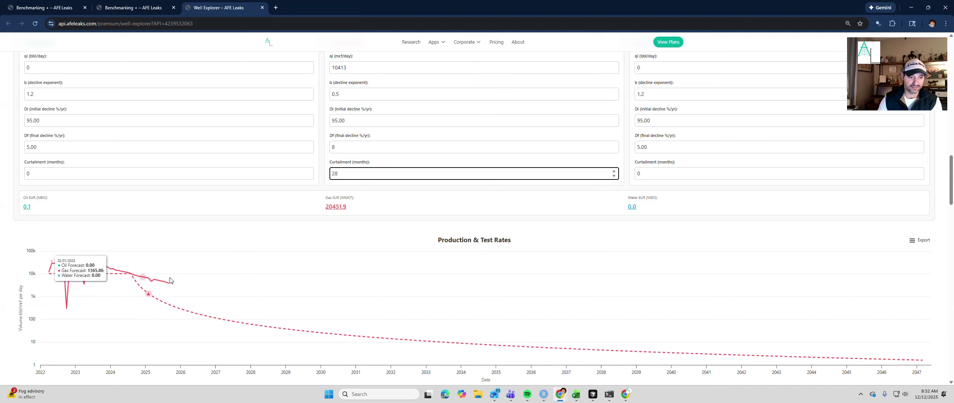
Set the gas initial decline to 60% per year and view the gas rate versus cumulative production plot.
double_click(356, 119)
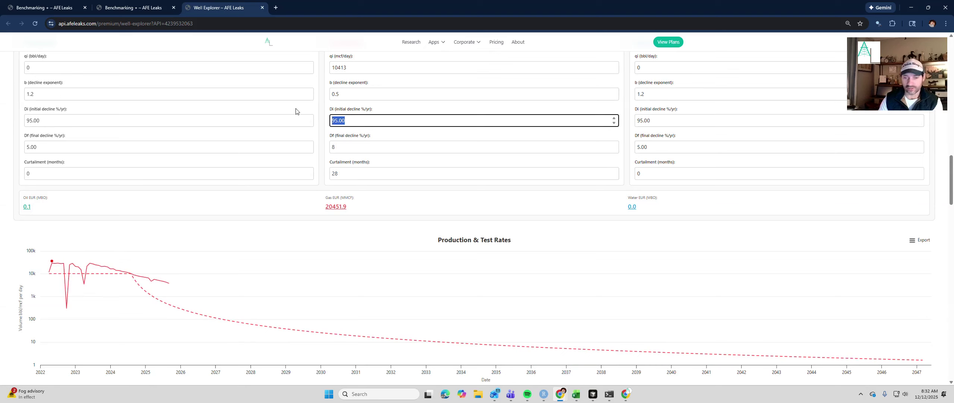
type("70")
key("BackSpace")
key("BackSpace")
type("60")
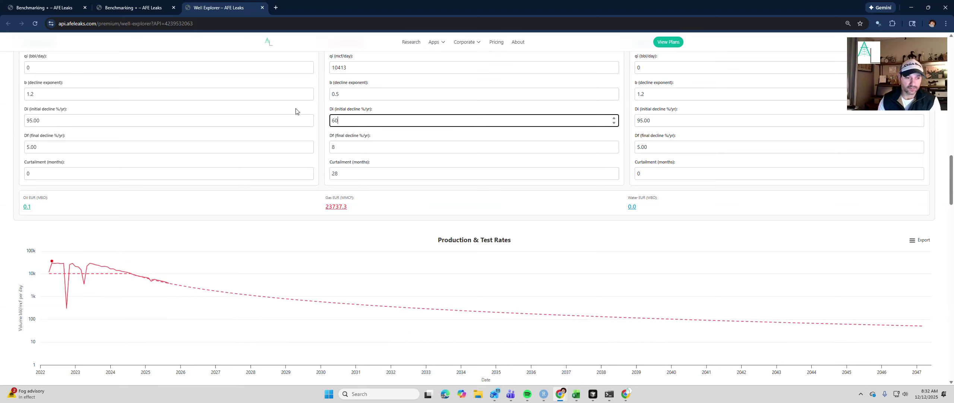
left_click(334, 207)
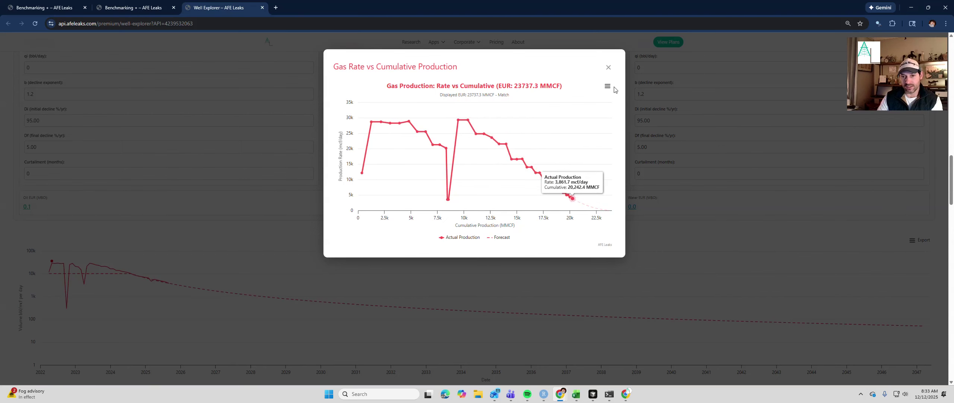
left_click(609, 67)
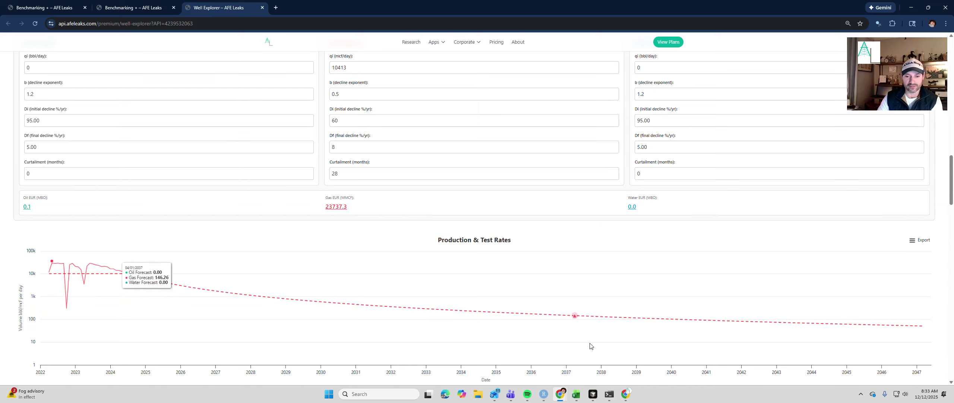
Switch to RStudio and copy the API number of the HOLMES A UNIT well from the df table.
mouse_move(544, 399)
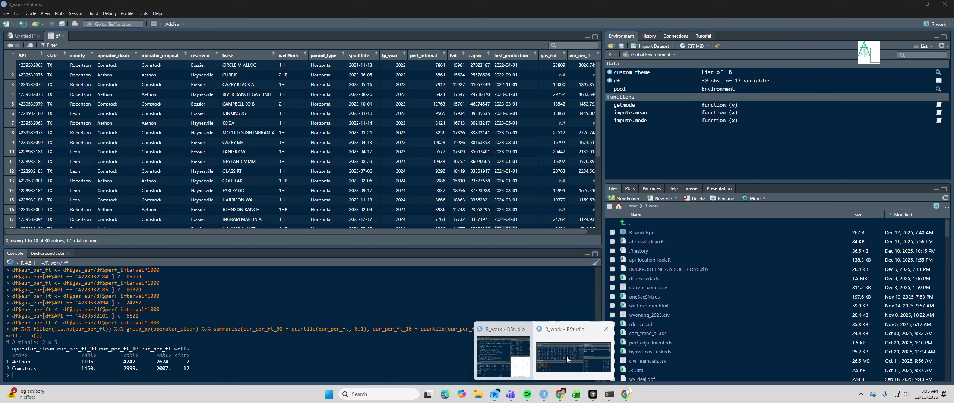
left_click(567, 357)
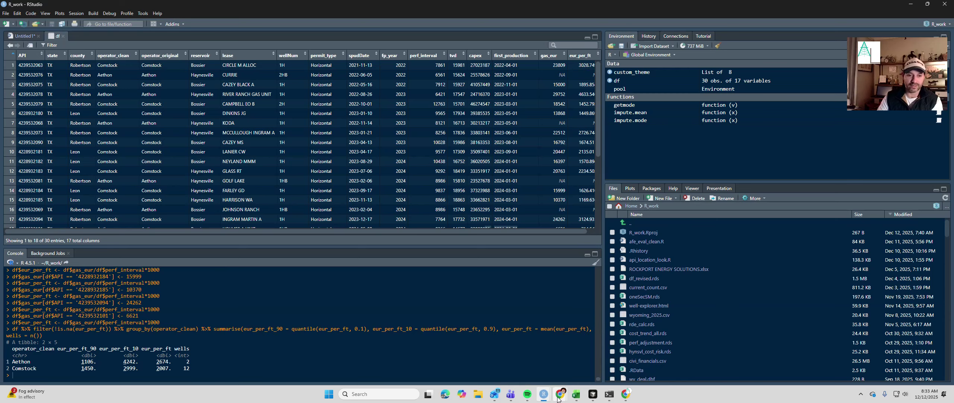
mouse_move(559, 398)
scroll(556, 145, "down", 2)
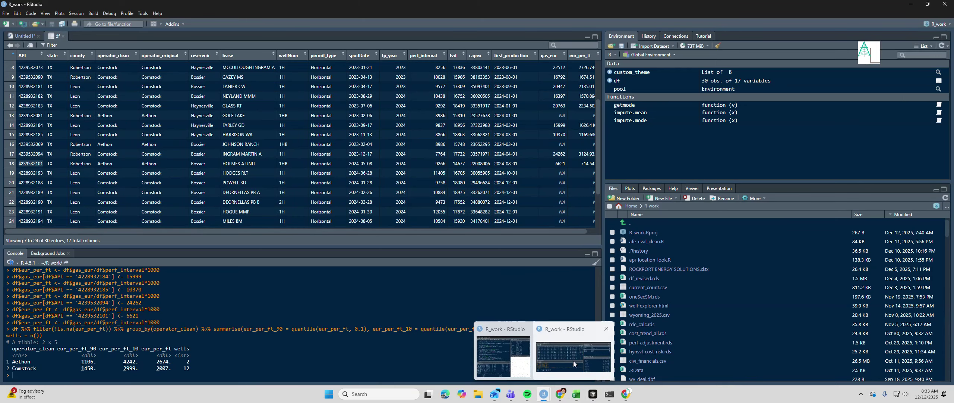
left_click(684, 364)
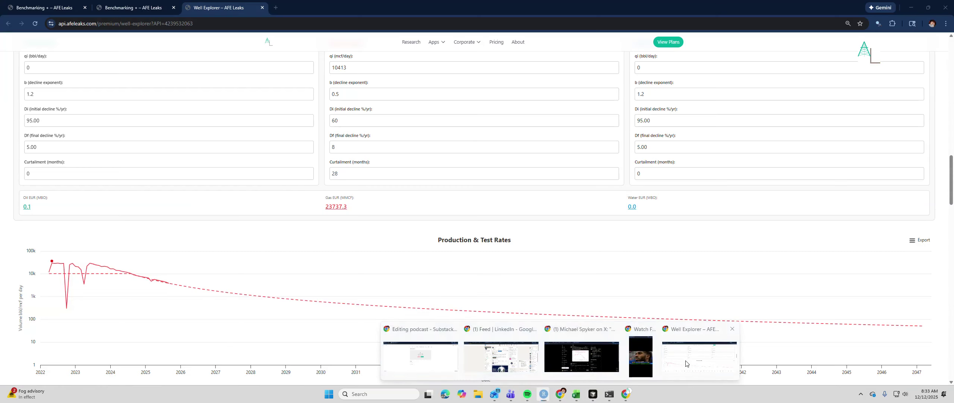
double_click(187, 23)
key("ctrl+v")
key("Return")
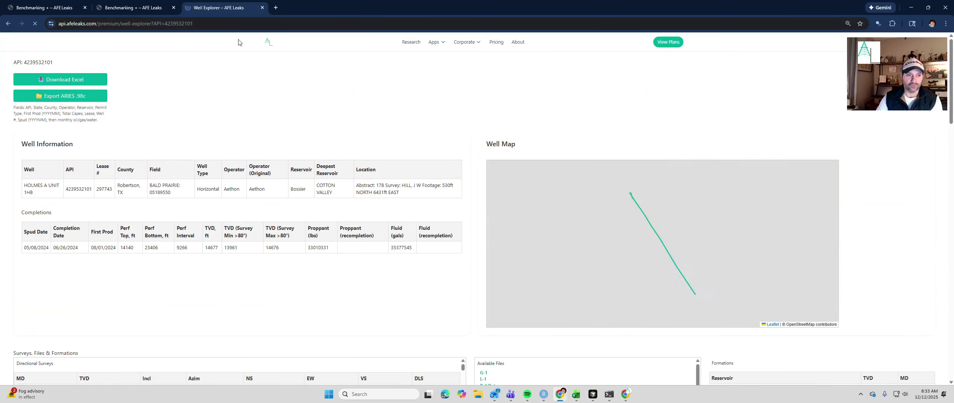
scroll(197, 88, "down", 10)
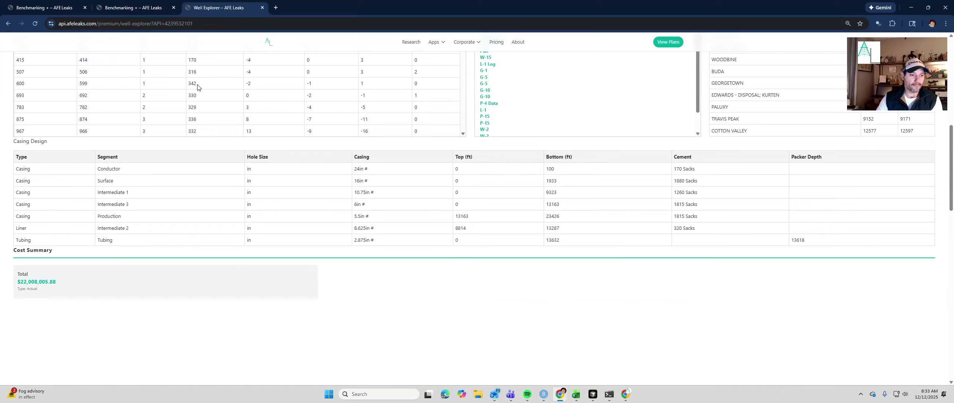
Expand the forecast parameters of the HOLMES A UNIT well and show its production chart on a logarithmic y-axis.
scroll(197, 88, "down", 10)
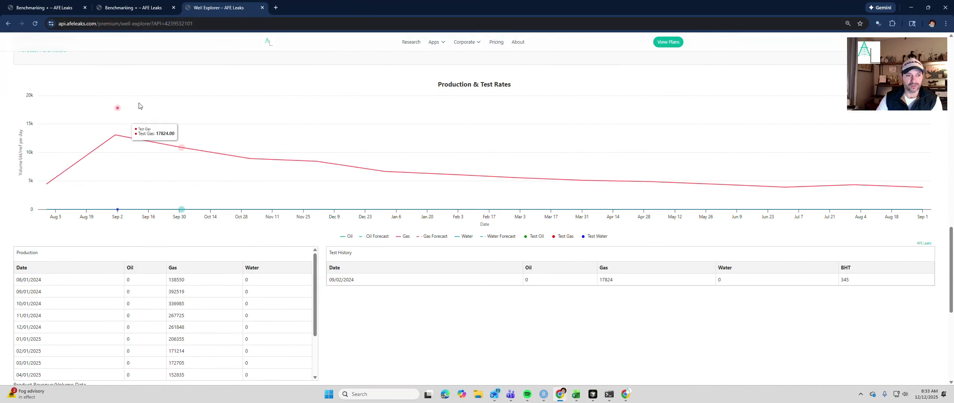
scroll(325, 212, "up", 20)
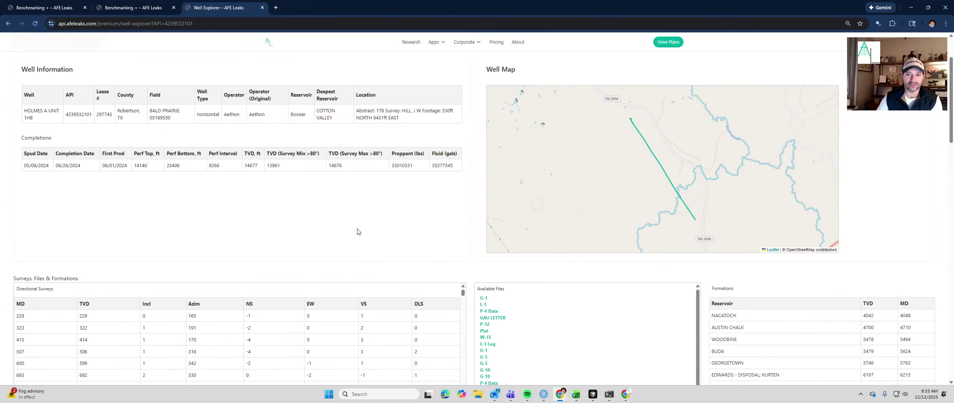
scroll(377, 246, "down", 8)
scroll(406, 248, "down", 4)
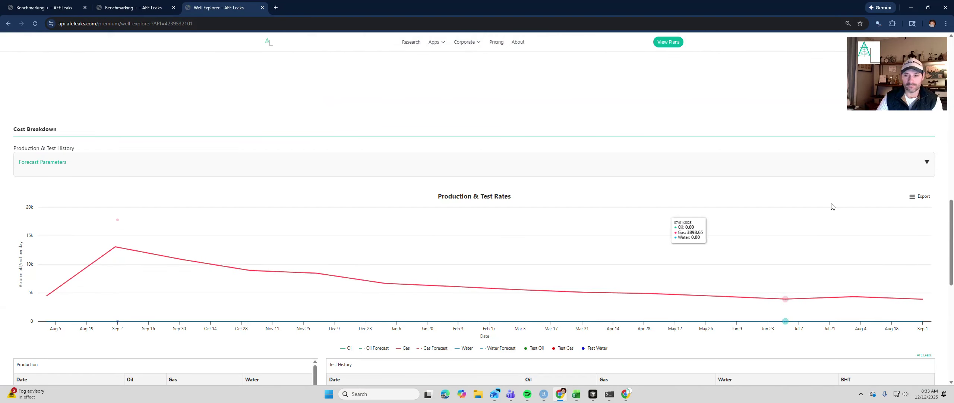
left_click(922, 164)
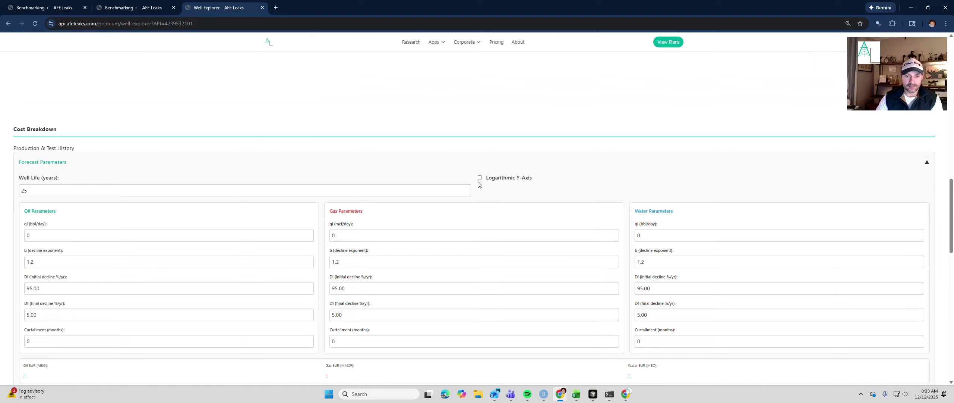
scroll(528, 172, "down", 3)
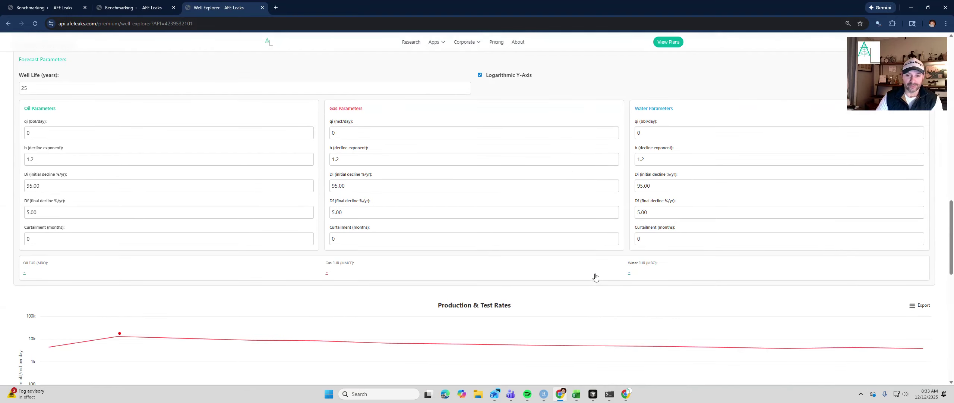
scroll(576, 271, "down", 2)
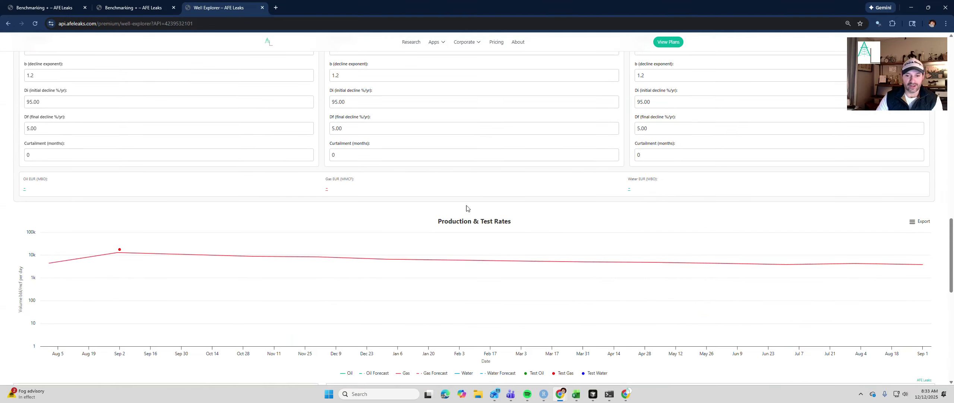
scroll(373, 149, "up", 2)
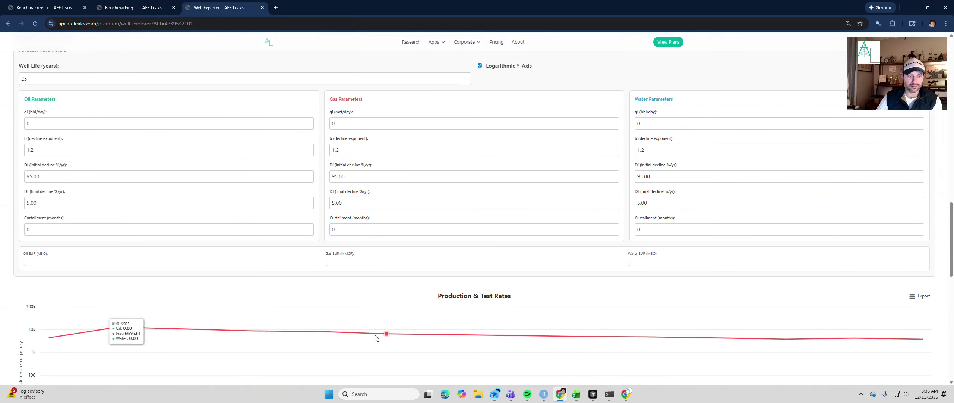
Set the gas qi to 6500 mcf/day and the gas curtailment to 5 months.
double_click(355, 126)
type("6500")
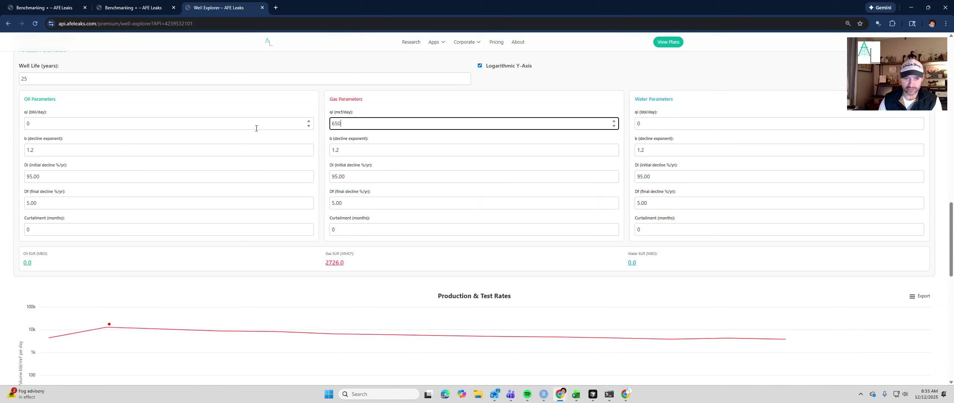
double_click(363, 231)
type("12")
key("ctrl+a")
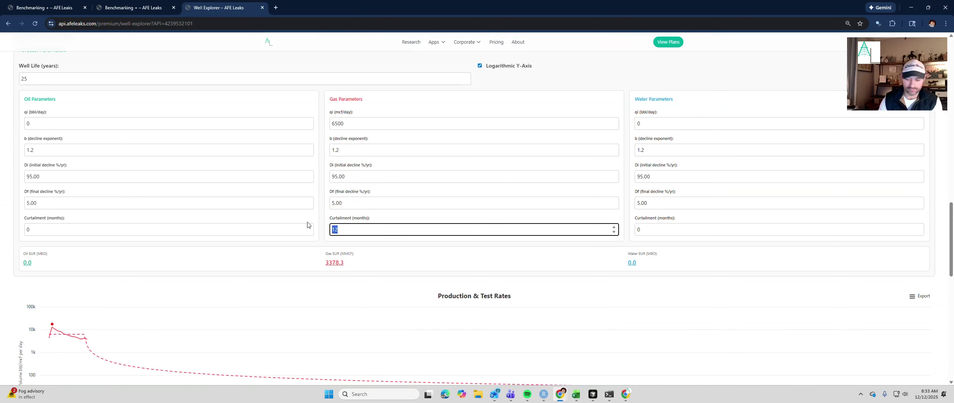
type("5")
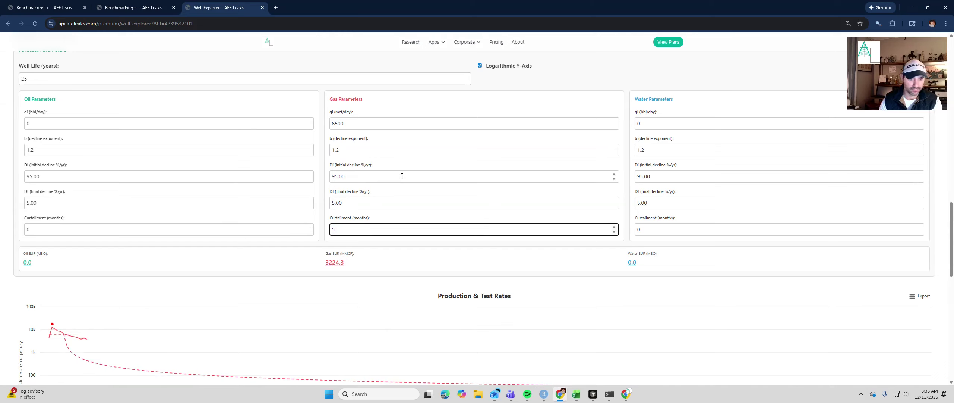
Set the gas final decline to 8% per year and the gas b exponent to 0.7.
double_click(348, 205)
type("8")
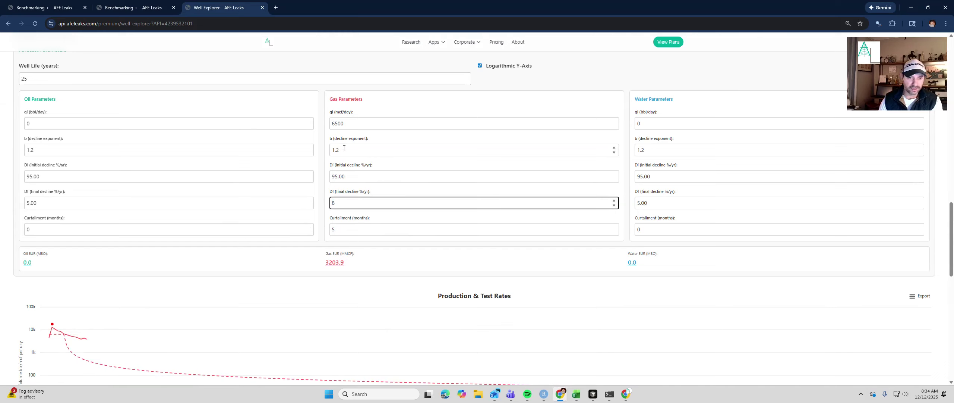
double_click(342, 155)
type("0.7")
key("Tab")
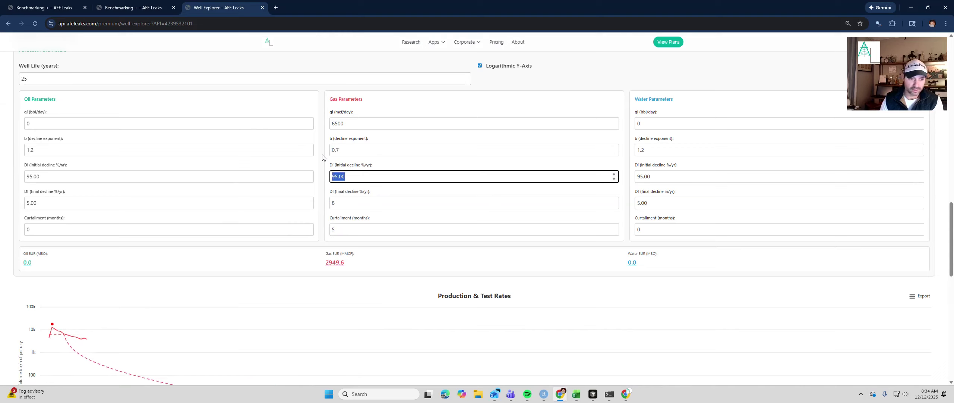
Fit the gas initial decline at 54% per year and check the gas rate versus cumulative production plot.
type("60")
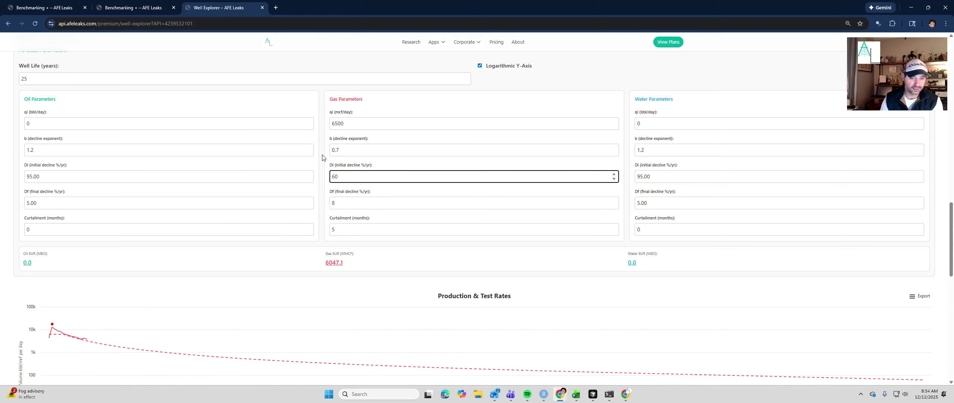
key("BackSpace")
key("BackSpace")
type("55")
key("BackSpace")
type("4")
scroll(465, 119, "down", 2)
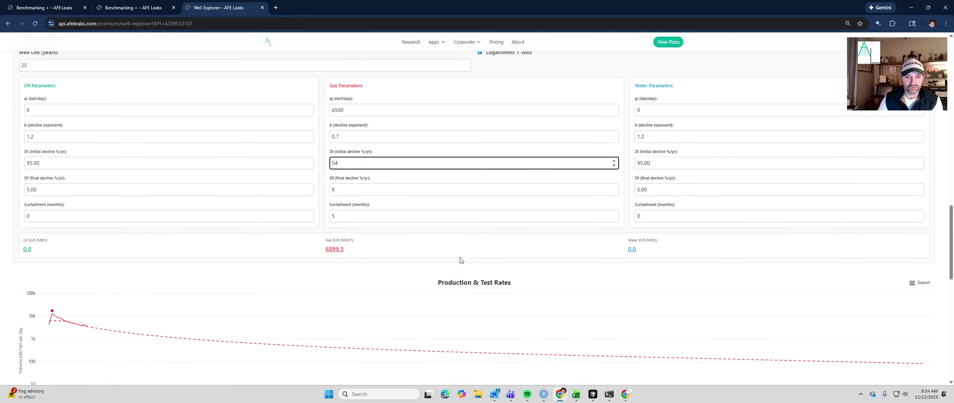
left_click(335, 206)
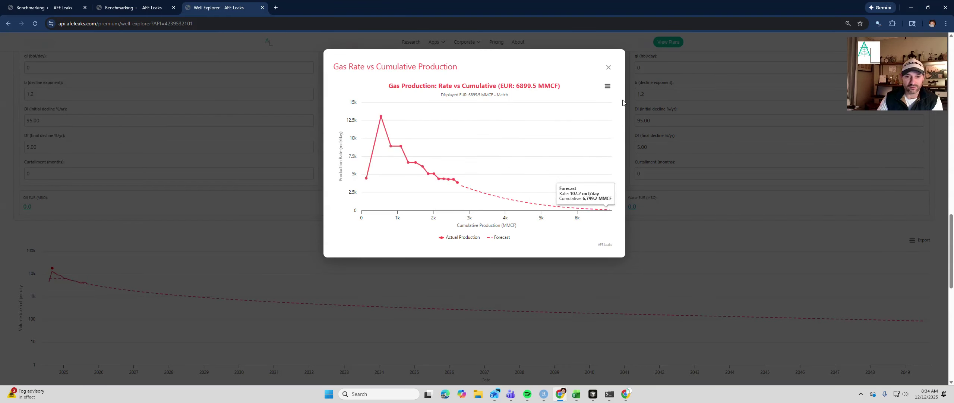
left_click(609, 66)
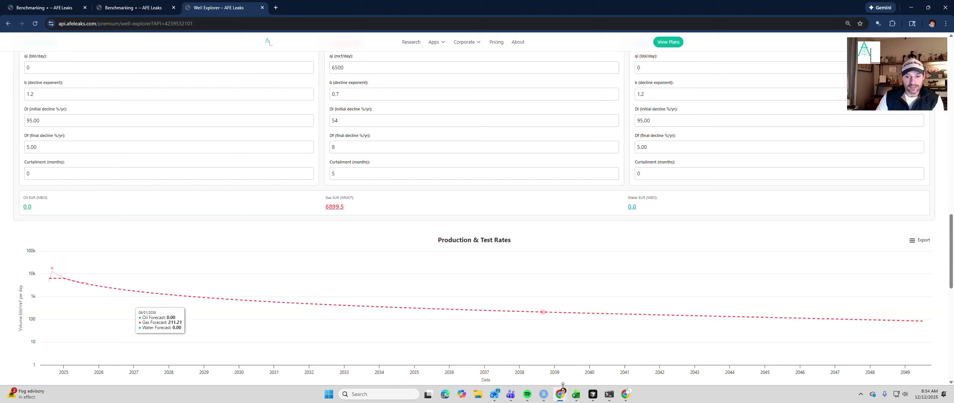
Switch to RStudio and copy the API number of the RIVER RANCH GAS UNIT well from the df table.
left_click(542, 398)
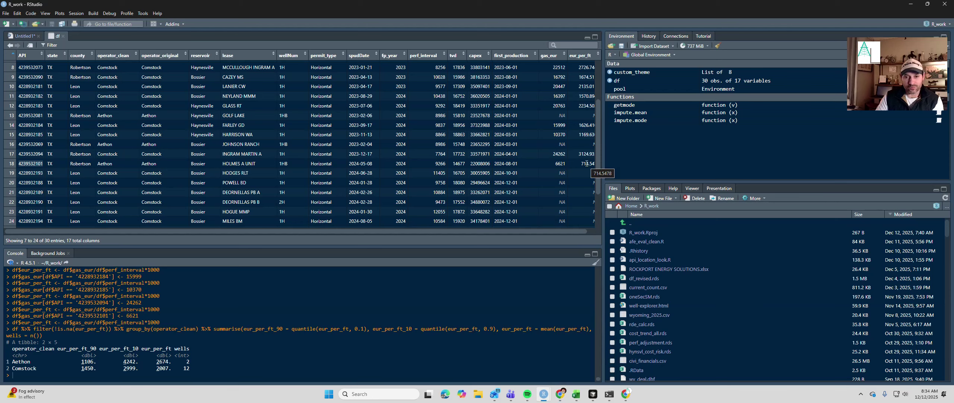
scroll(585, 170, "up", 3)
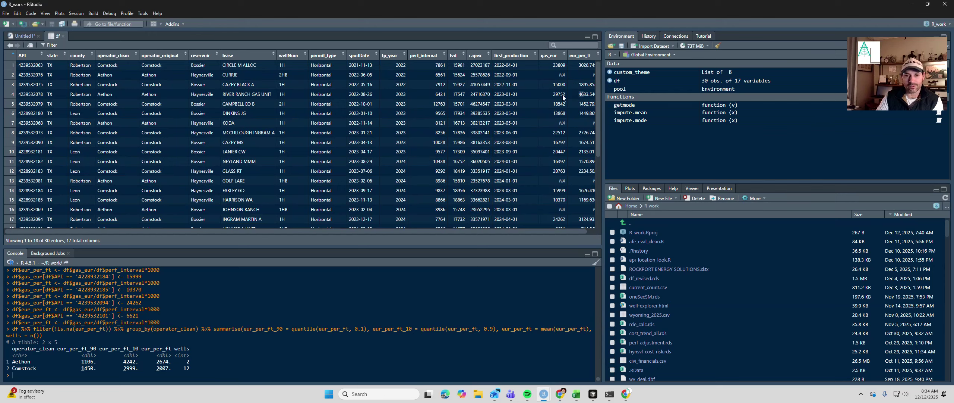
double_click(37, 94)
key("ctrl+c")
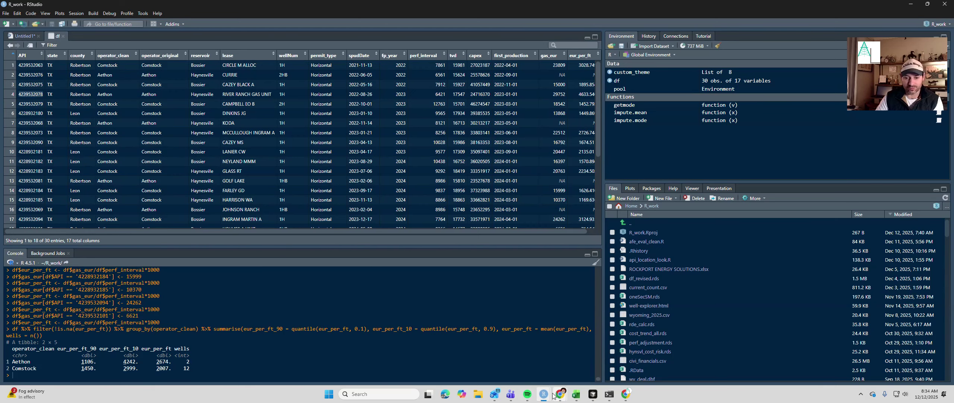
mouse_move(560, 393)
left_click(685, 346)
double_click(194, 23)
key("ctrl+v")
key("Return")
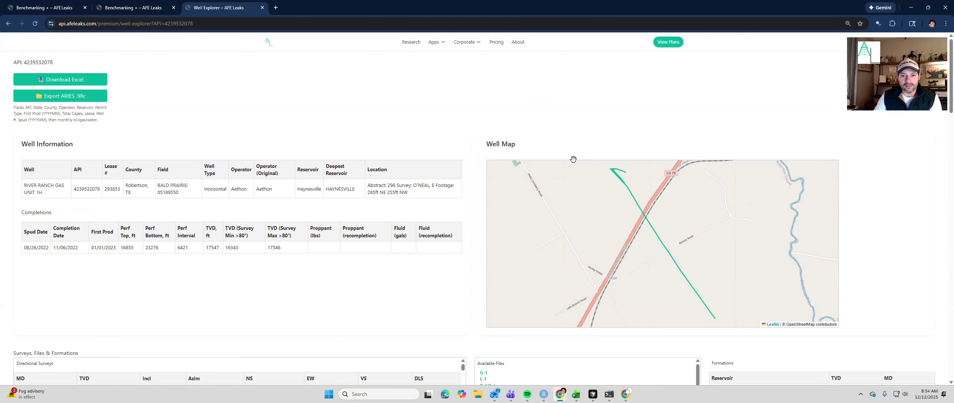
Expand the forecast parameters for the RIVER RANCH GAS UNIT well.
scroll(384, 164, "down", 8)
scroll(522, 250, "down", 5)
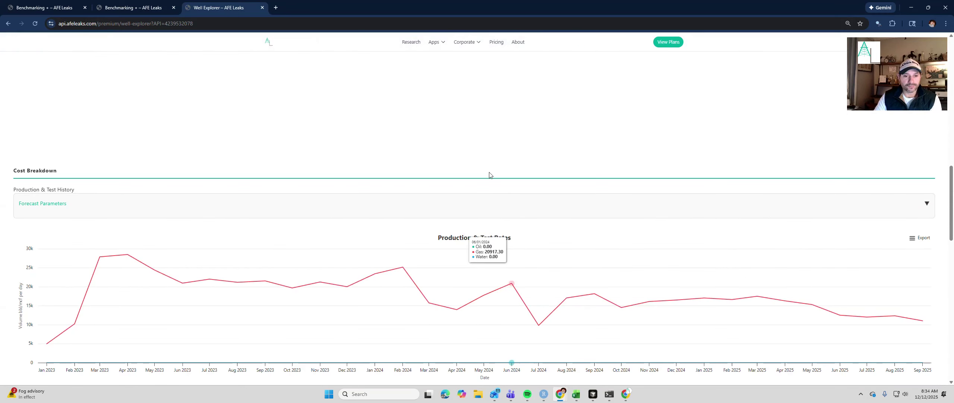
left_click(926, 205)
Review the well's completion data, directional survey, available files, casing design and cost summary.
scroll(426, 206, "up", 15)
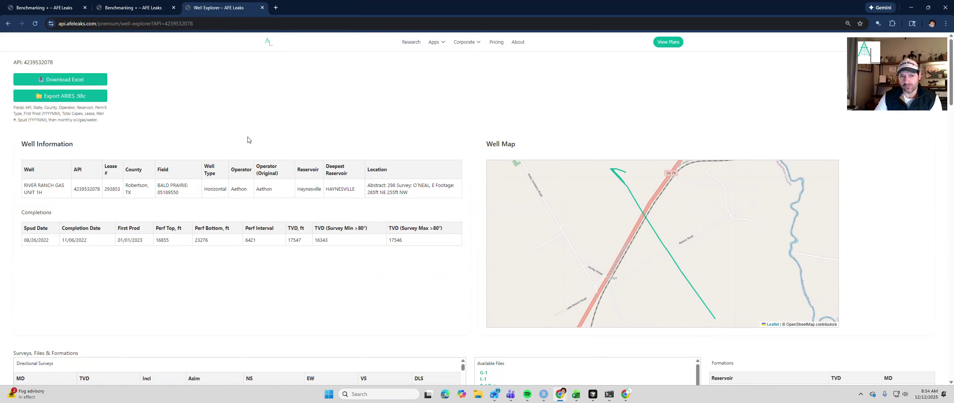
scroll(301, 205, "down", 2)
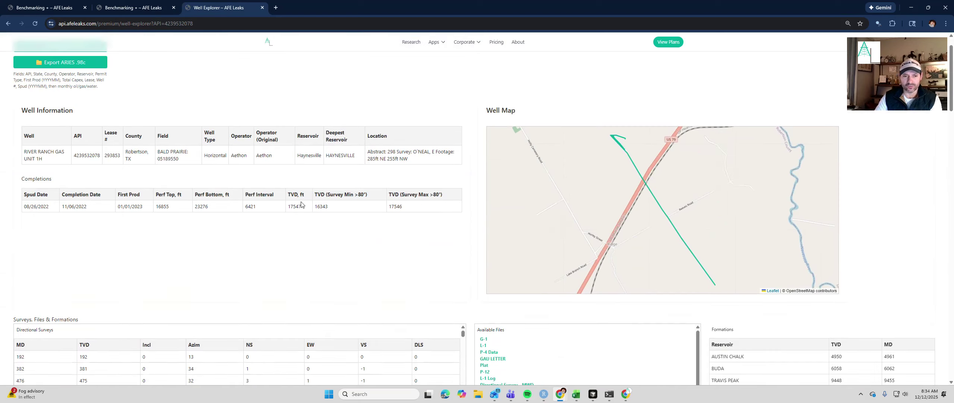
scroll(345, 174, "down", 3)
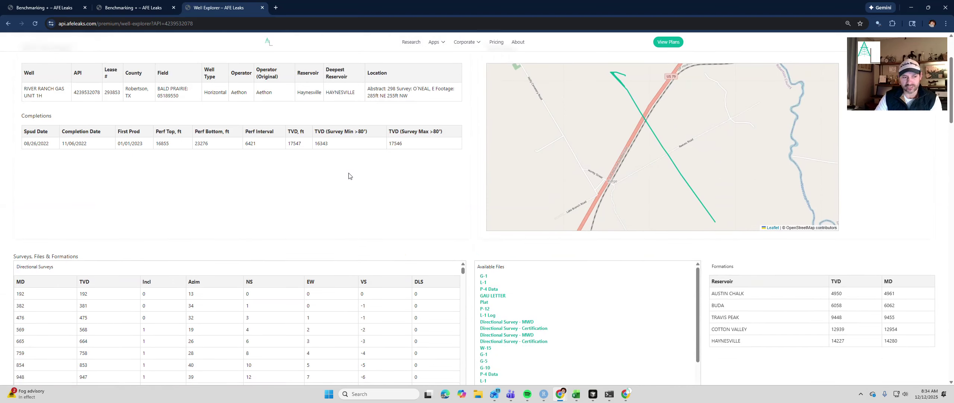
scroll(311, 276, "down", 20)
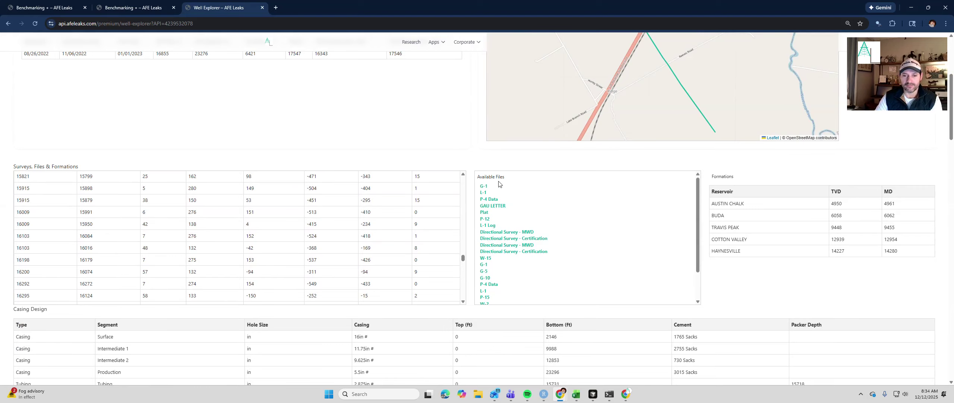
scroll(500, 209, "down", 4)
scroll(496, 264, "up", 4)
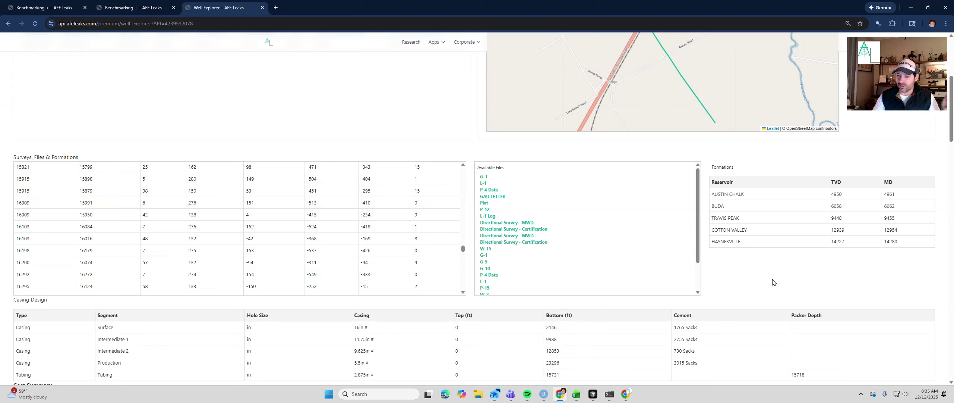
scroll(775, 295, "down", 3)
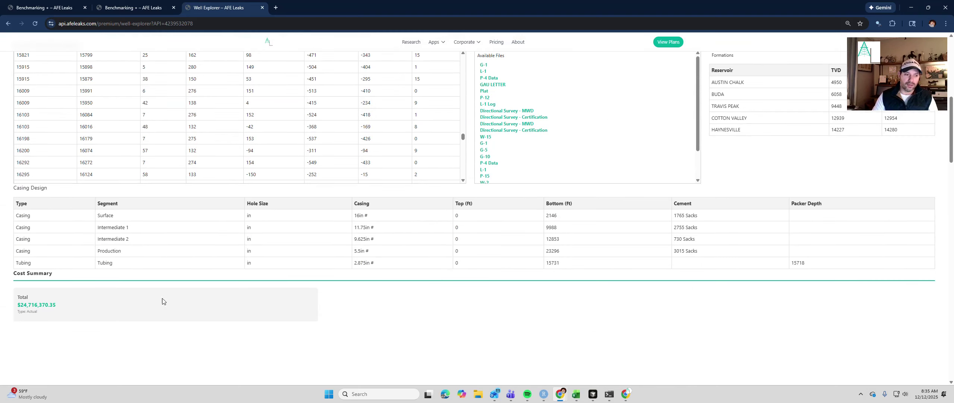
scroll(470, 234, "down", 5)
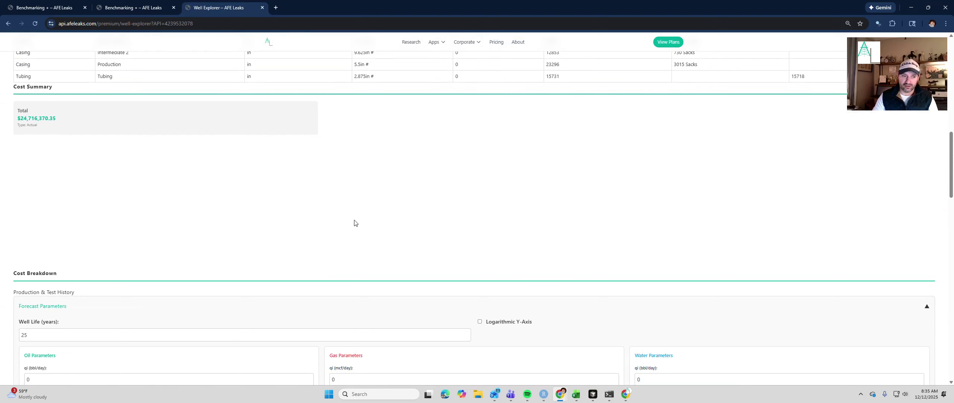
Show the RIVER RANCH GAS UNIT production chart on a logarithmic y-axis.
scroll(571, 201, "down", 3)
scroll(537, 150, "down", 4)
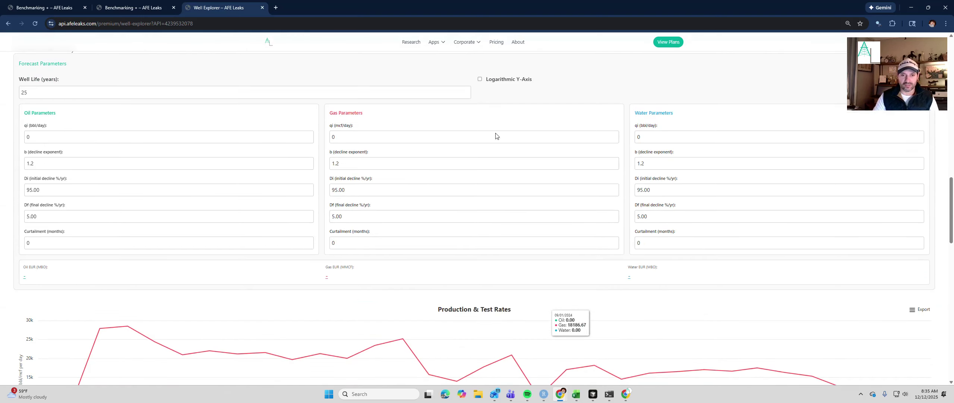
left_click(480, 80)
scroll(618, 296, "down", 2)
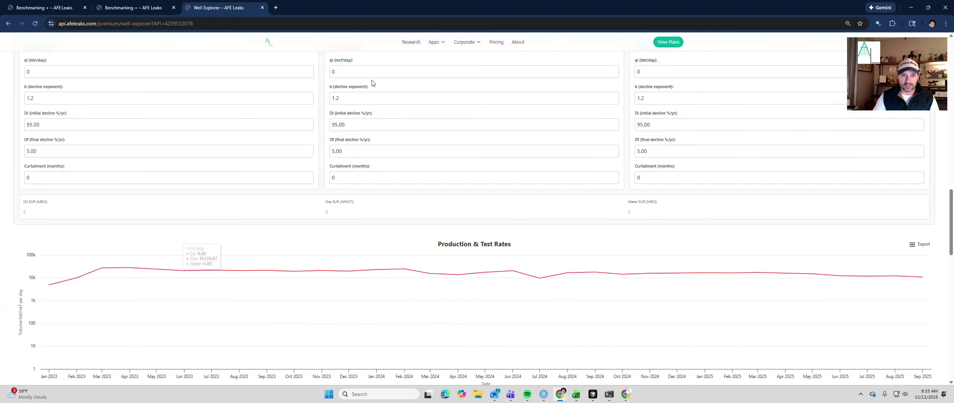
Set the gas qi to 16500 mcf/day and the gas curtailment to 28 months.
left_click(410, 72)
type("16500")
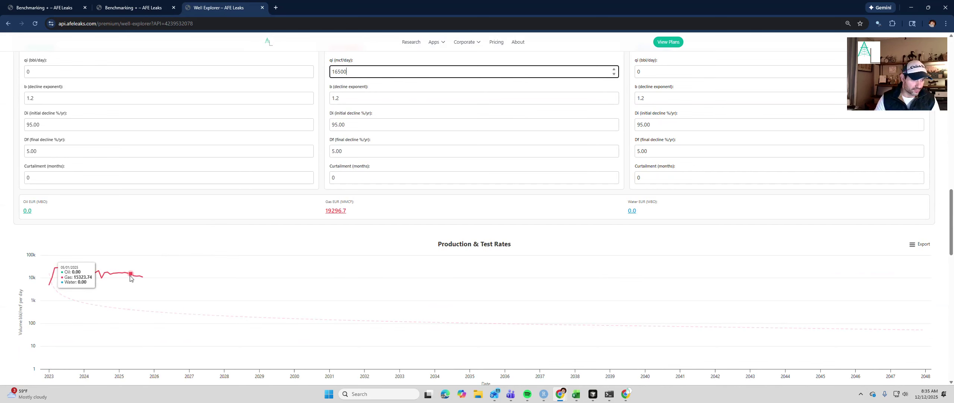
double_click(334, 177)
type("24")
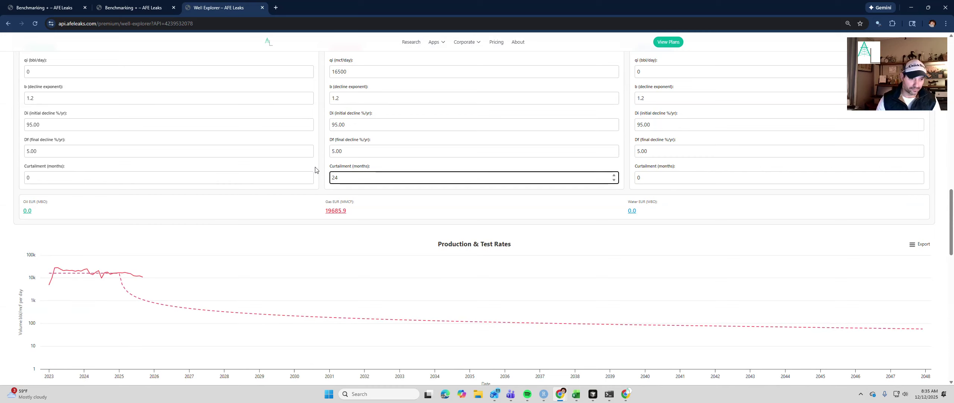
type("8")
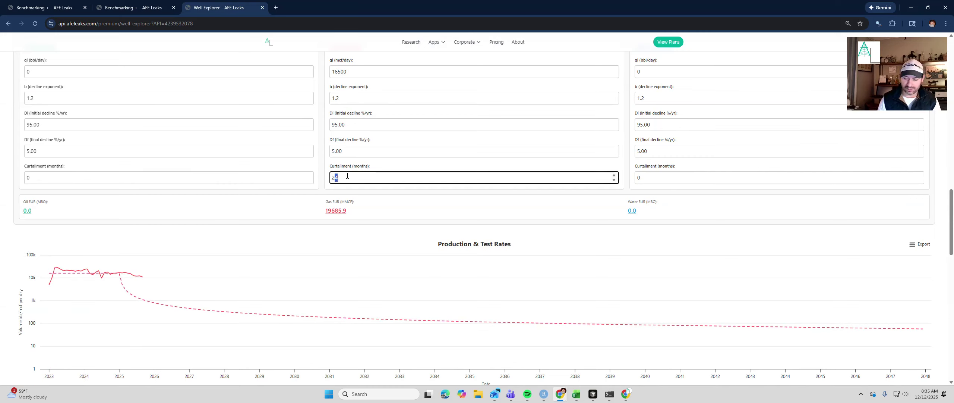
Set the gas b exponent to 0.7 and the gas final decline to 8% per year.
key("shift+Tab")
key("shift+Tab")
key("shift+Tab")
type("0.7")
key("Tab")
key("Tab")
type("8")
Try a gas initial decline of 70% per year, and set it to 65% to fit the recent production.
key("shift+Tab")
type("70")
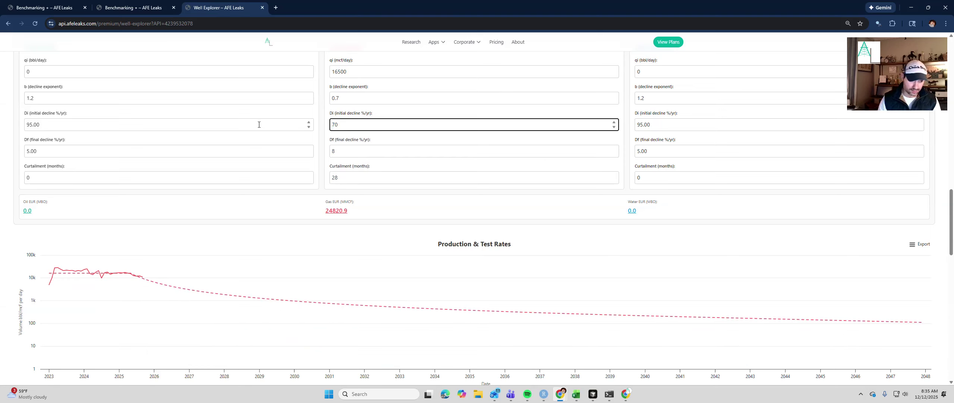
key("BackSpace")
key("BackSpace")
type("65")
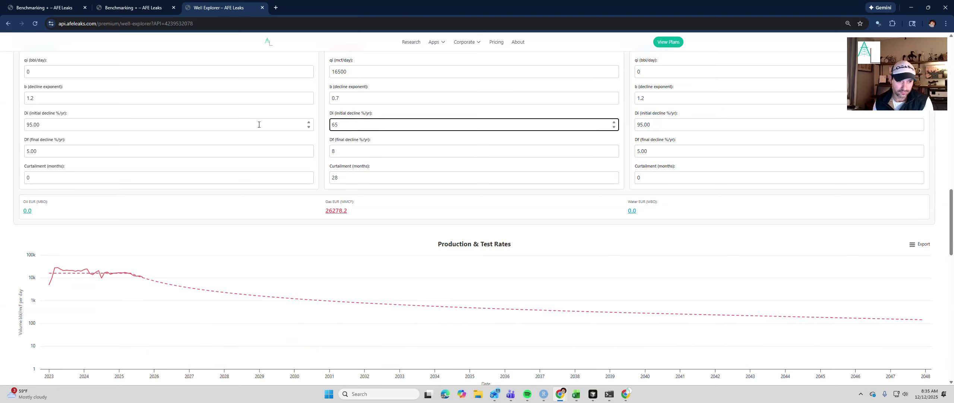
Set the gas initial decline to 60% per year and check the forecast on the gas rate versus cumulative production plot.
key("BackSpace")
type("0")
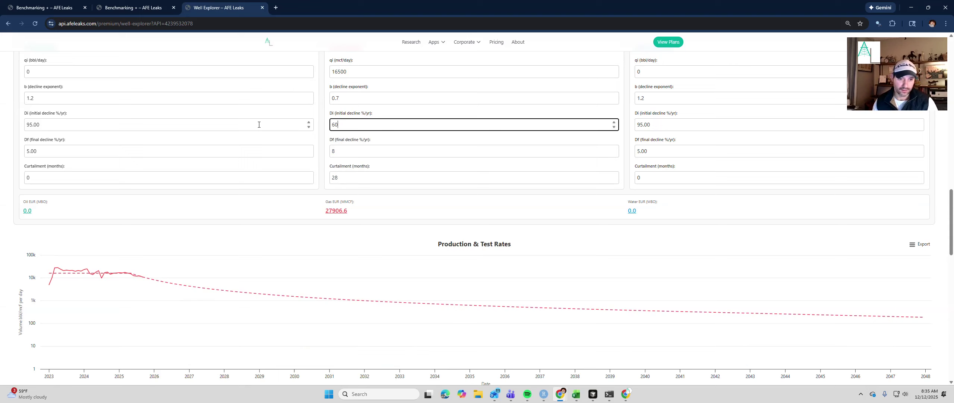
left_click(327, 211)
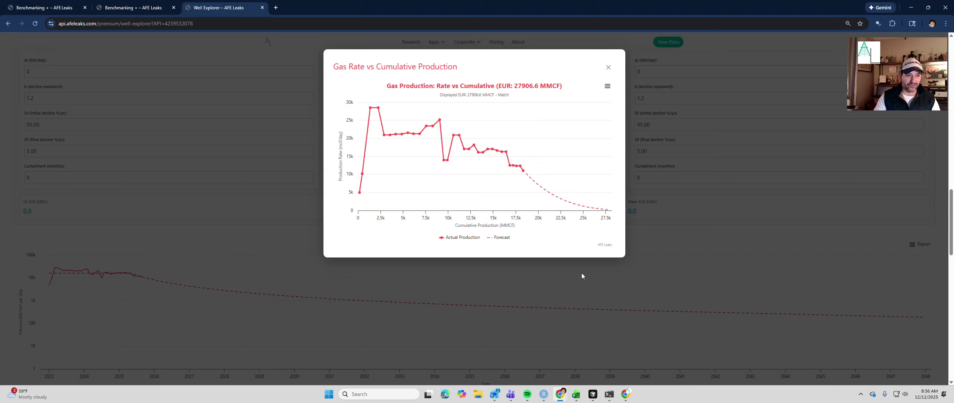
left_click(609, 69)
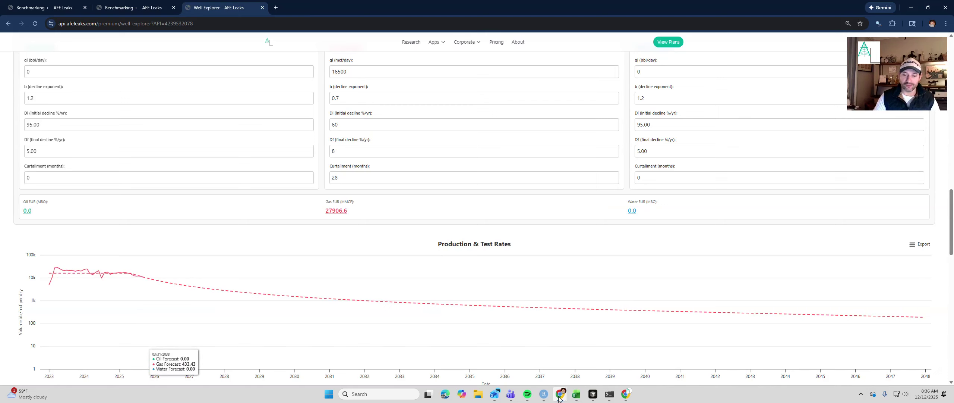
Switch to RStudio and check the EUR per foot of the RIVER RANCH GAS UNIT well in the df table.
mouse_move(544, 393)
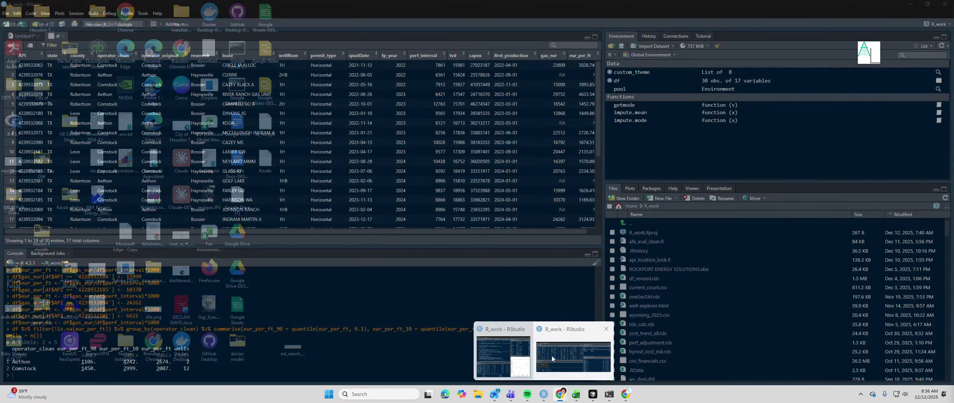
left_click(557, 342)
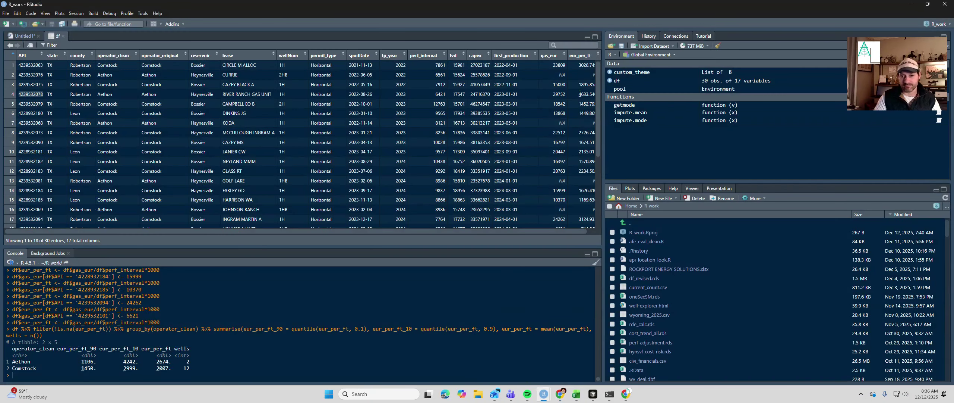
double_click(586, 94)
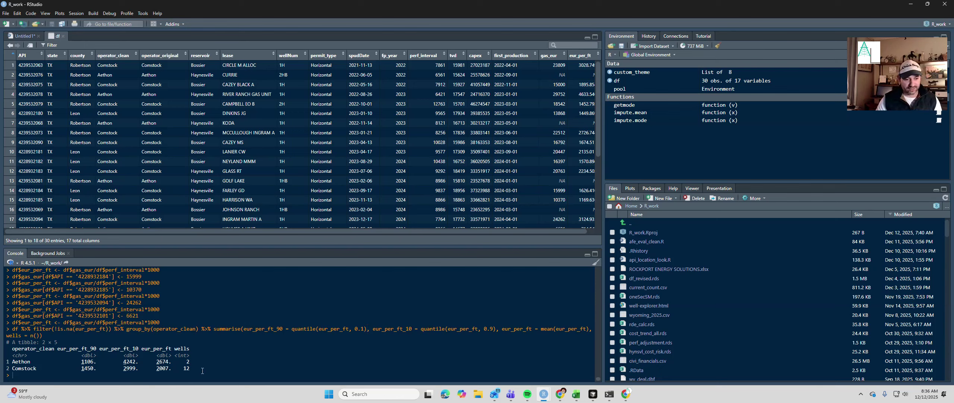
Compare the Aethon and Comstock EUR-per-foot summary with the individual well rows through the end of the df table.
left_click_drag(202, 370, 34, 349)
left_click(178, 374)
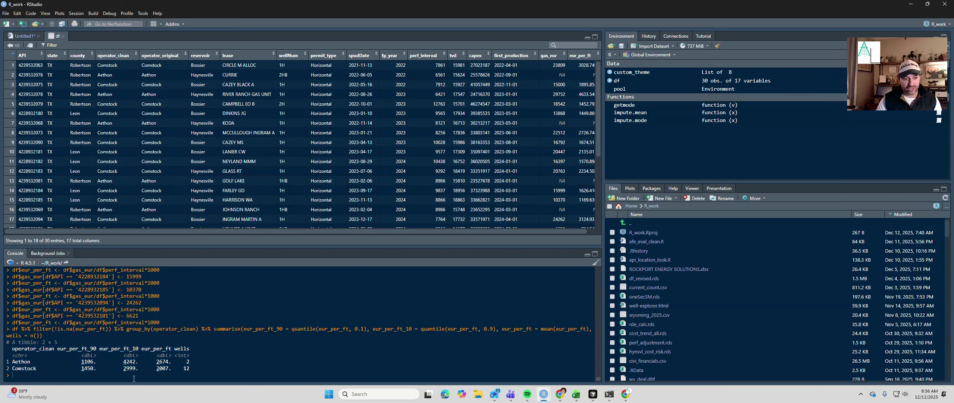
scroll(562, 164, "down", 2)
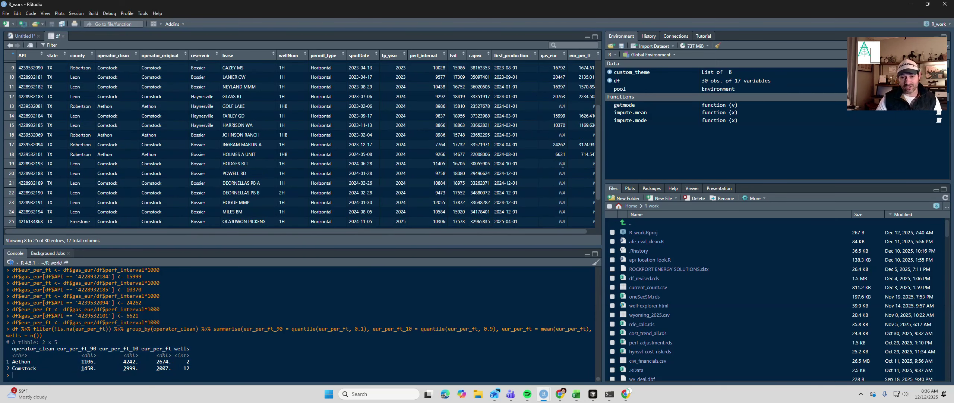
scroll(546, 167, "up", 2)
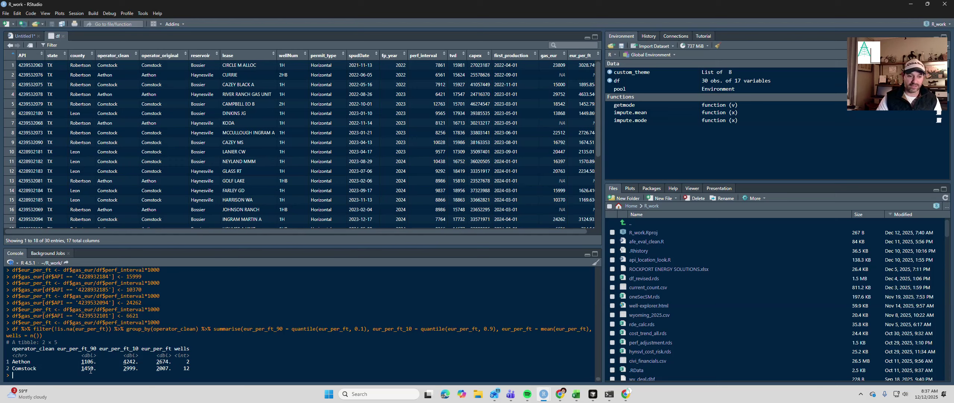
scroll(402, 167, "down", 4)
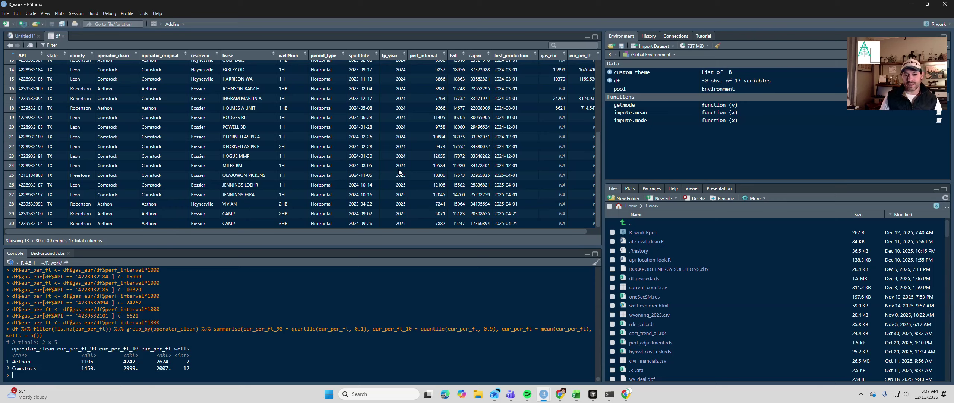
Switch back to the Well Explorer in Chrome and examine the well's monthly product revenue and volume data, including gas prices and marketing costs.
left_click(626, 393)
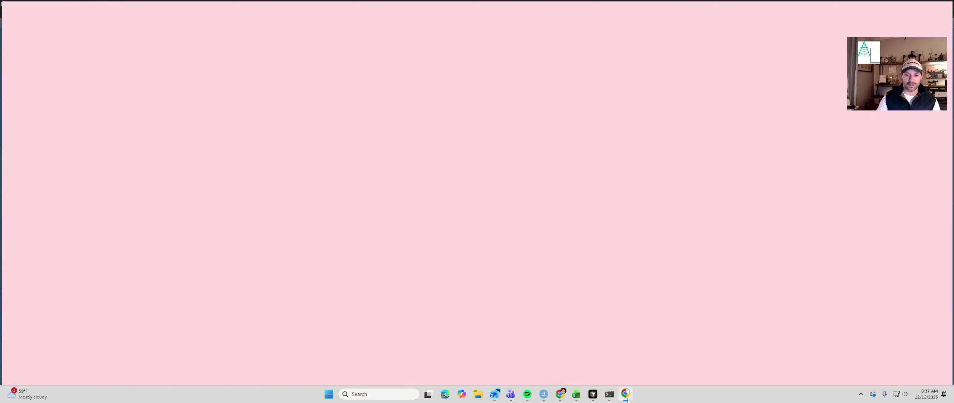
left_click(626, 393)
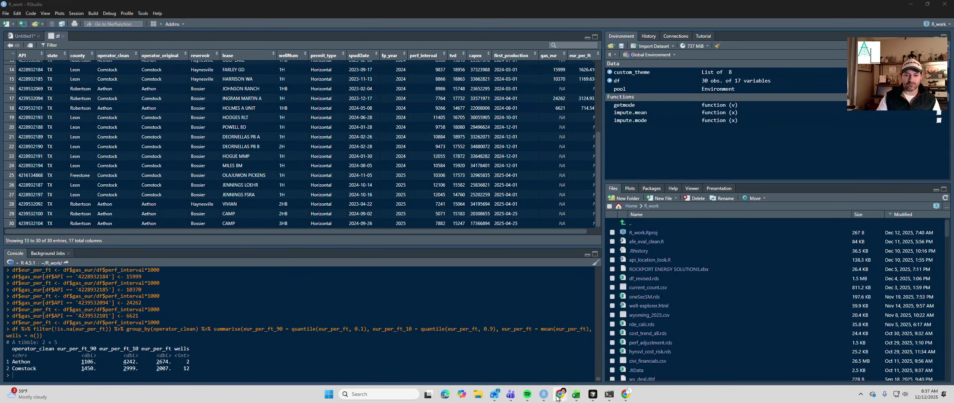
mouse_move(560, 394)
left_click(686, 358)
scroll(589, 289, "down", 5)
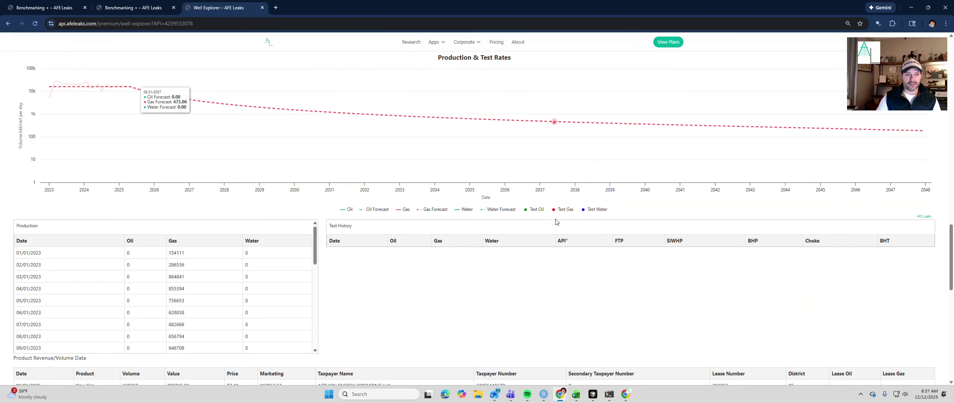
scroll(496, 279, "down", 5)
scroll(515, 252, "down", 5)
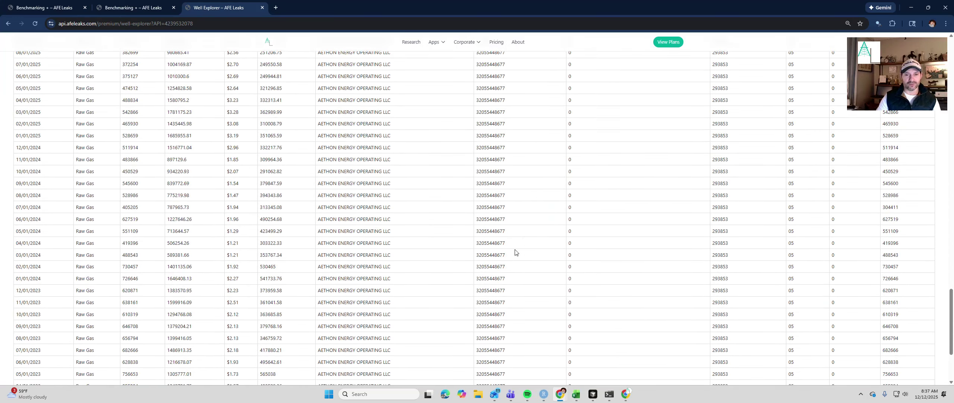
scroll(298, 208, "up", 4)
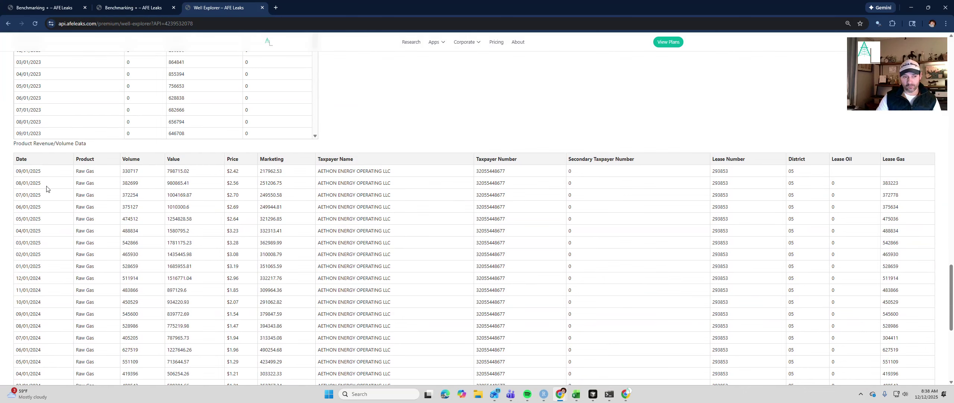
scroll(114, 227, "down", 2)
scroll(85, 192, "up", 2)
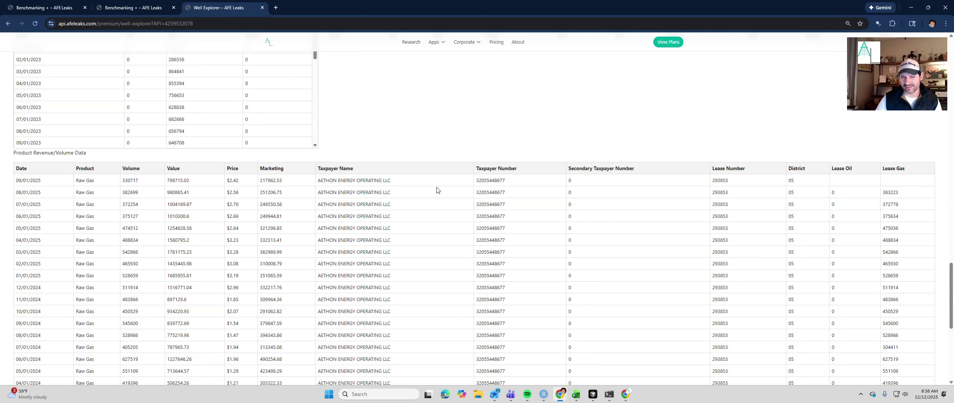
scroll(438, 206, "up", 2)
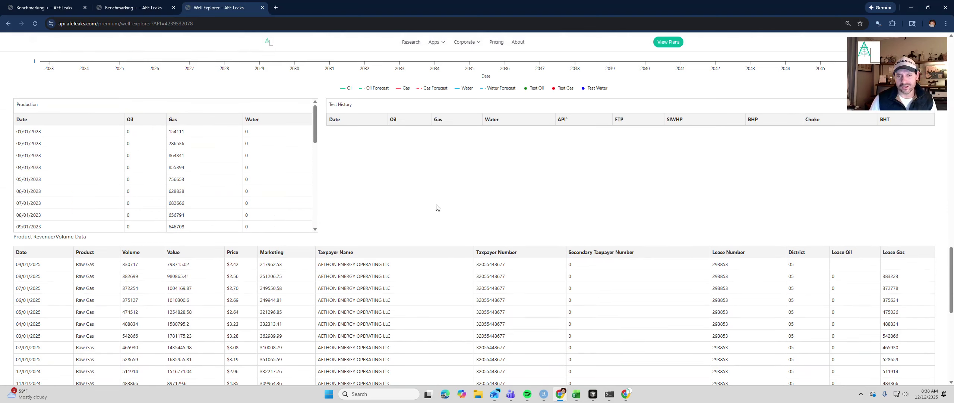
scroll(441, 225, "down", 2)
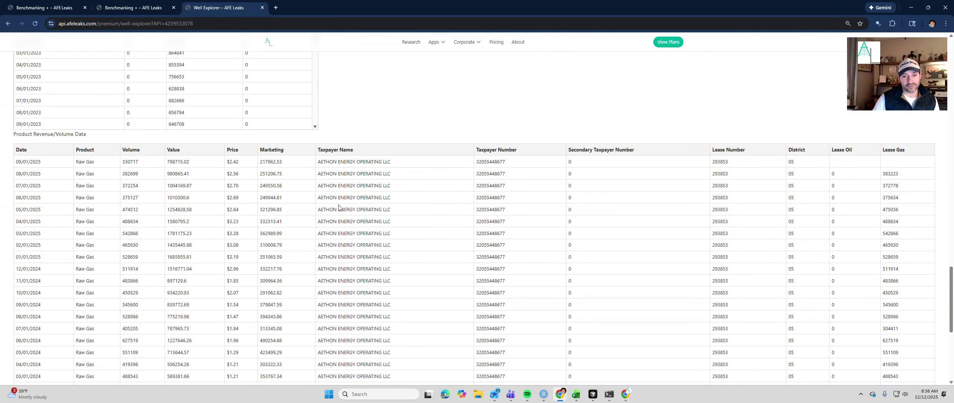
scroll(350, 218, "down", 3)
Review the gas forecast chart again and return to the well information and map of the RIVER RANCH GAS UNIT well.
scroll(360, 252, "up", 10)
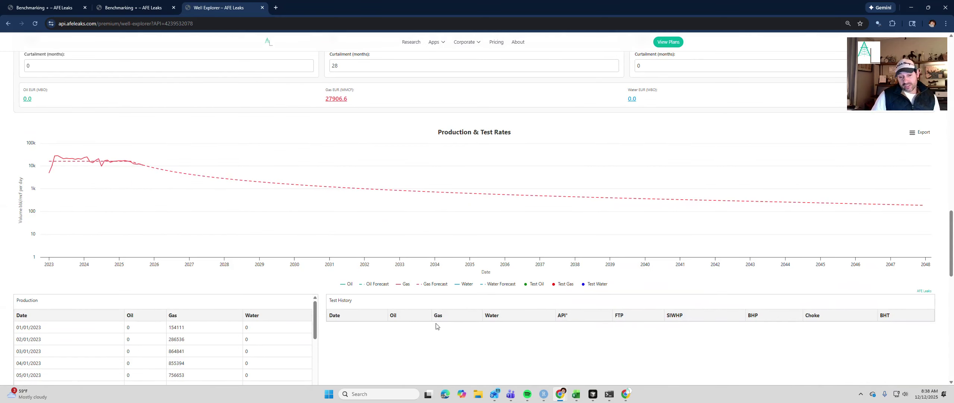
scroll(439, 323, "up", 4)
scroll(443, 328, "down", 3)
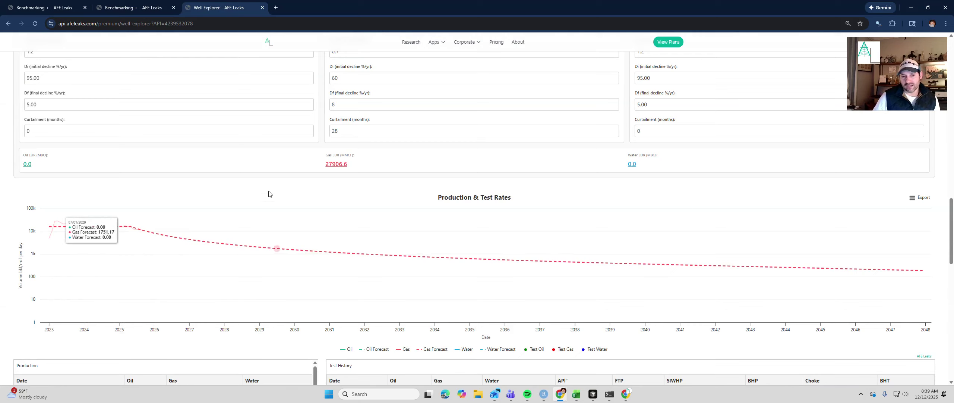
scroll(564, 335, "up", 15)
scroll(638, 342, "up", 6)
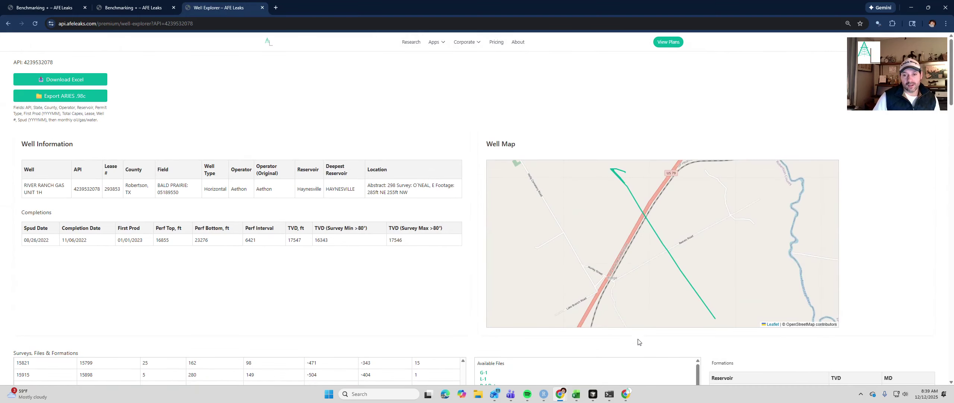